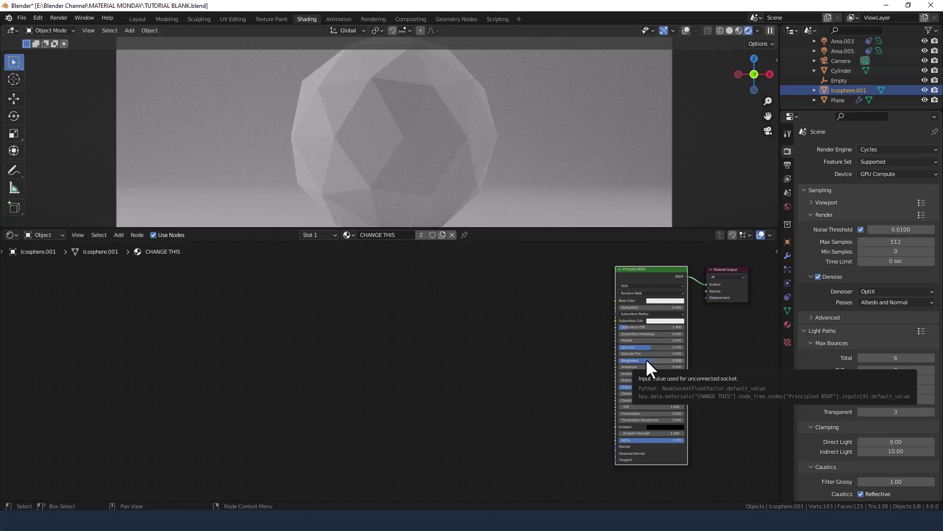
- Replace the Principled BSDF with a Glass BSDF and connect it to the Material Output's Surface input
key(x)
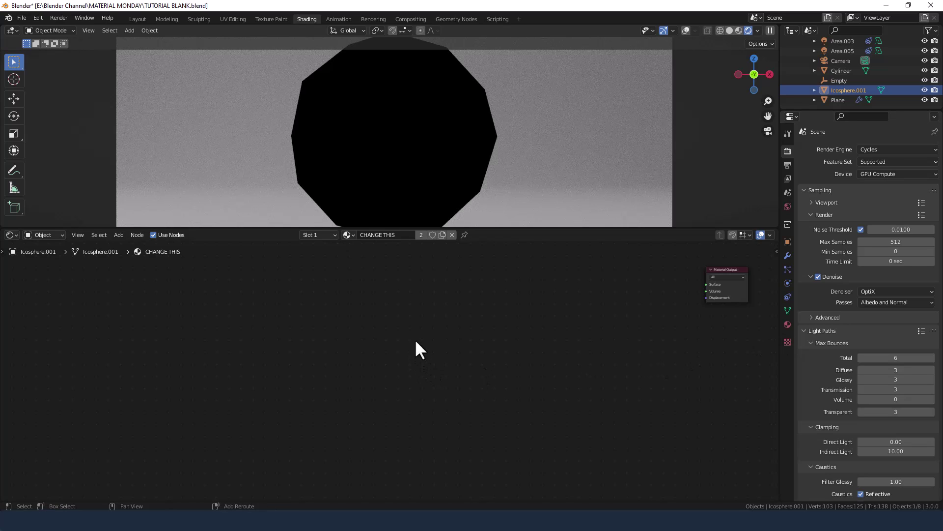
key(shift+a)
mouse_move(415, 341)
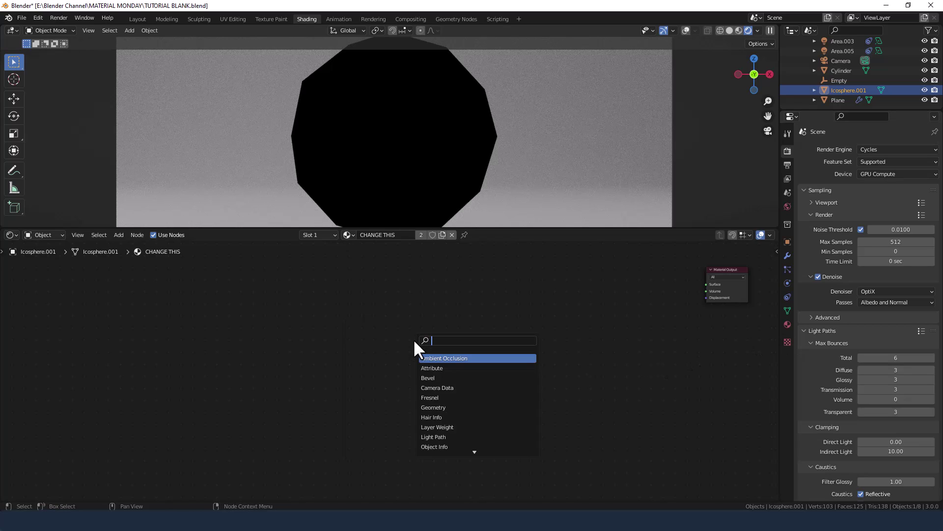
text(glass)
key(Return)
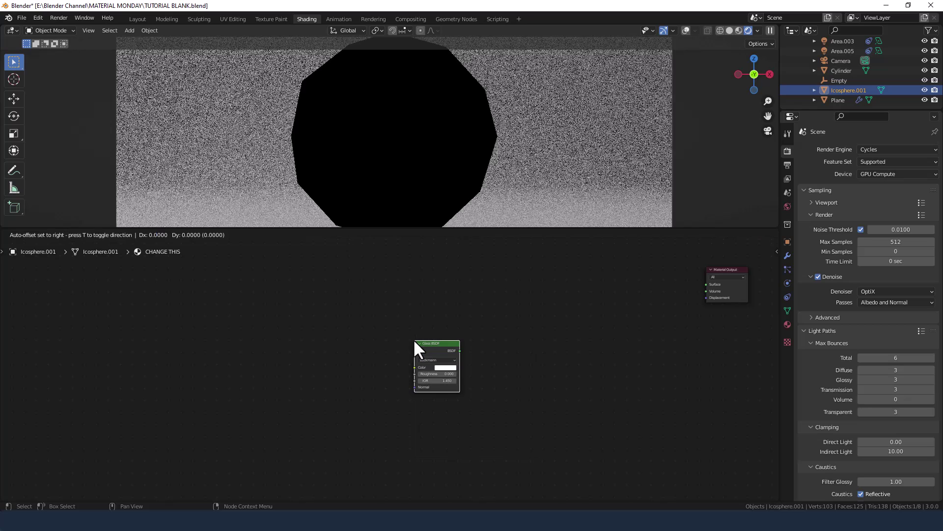
click(84, 281)
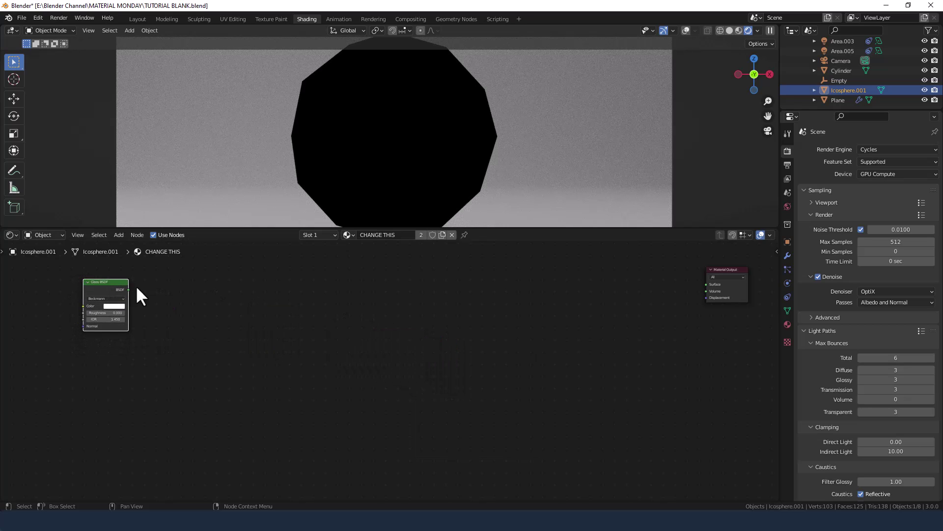
drag(128, 290, 706, 284)
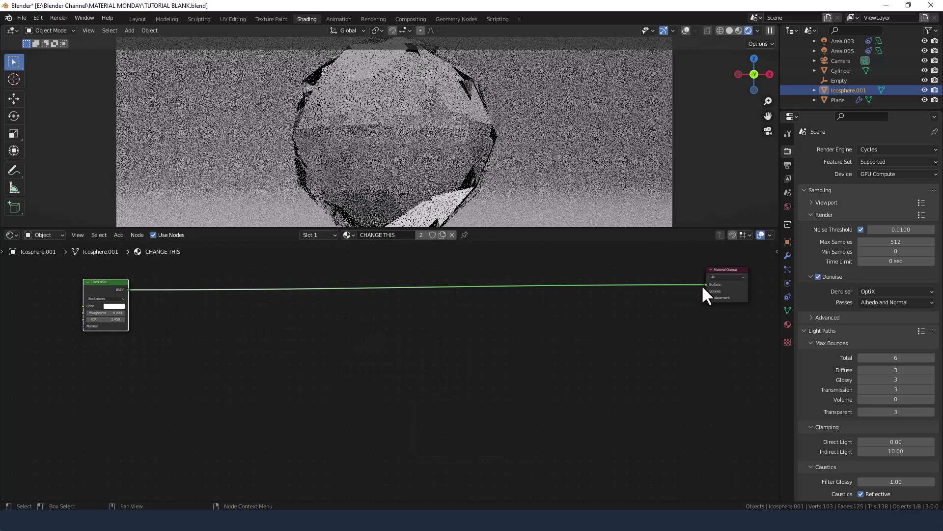
- Set the Glass BSDF's IOR to 1.47
middle_drag(400, 320, 433, 322)
click(131, 320)
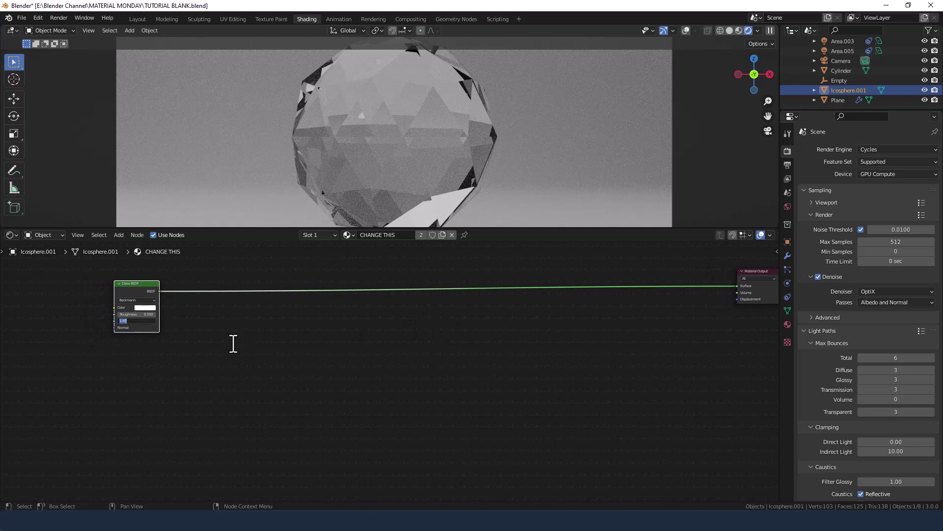
text(1.47)
key(Return)
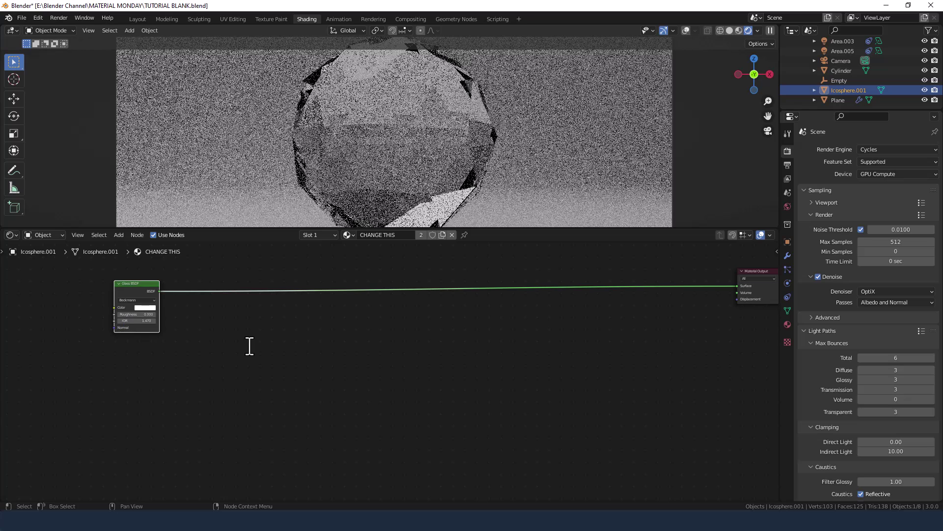
- Add a Glossy BSDF node below and to the right of the Glass BSDF
middle_drag(316, 419, 316, 406)
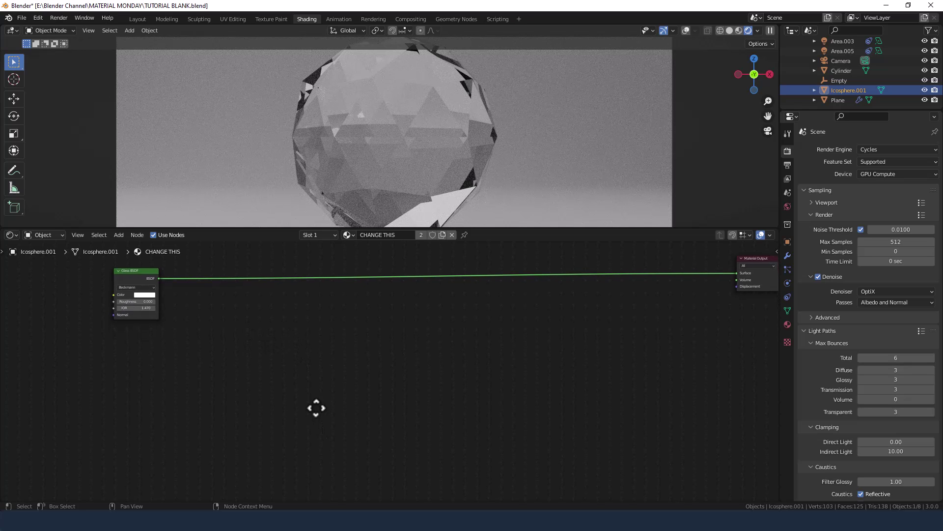
key(shift+a)
click(300, 388)
text(GLOSSY)
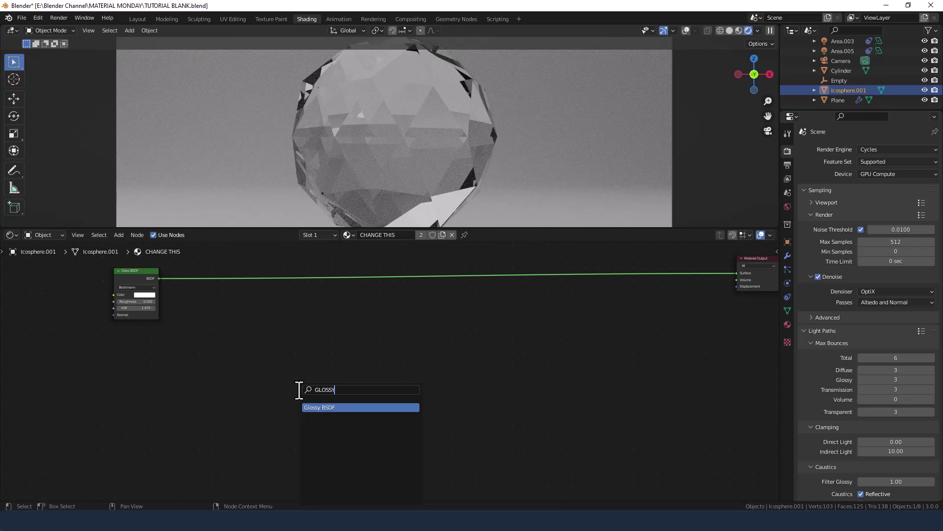
key(Return)
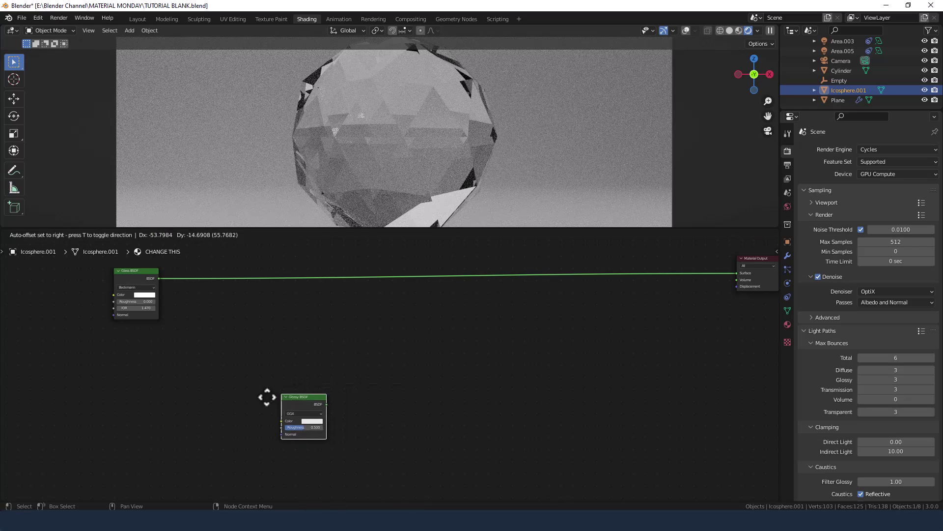
click(191, 425)
- Add a Layer Weight node directly above the Glossy BSDF
key(shift+a)
click(276, 388)
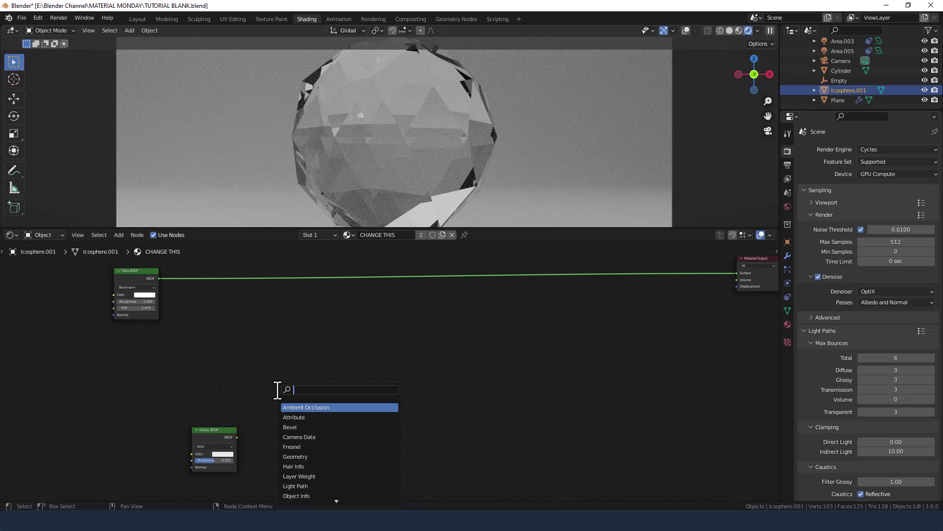
text(LAYER)
key(Return)
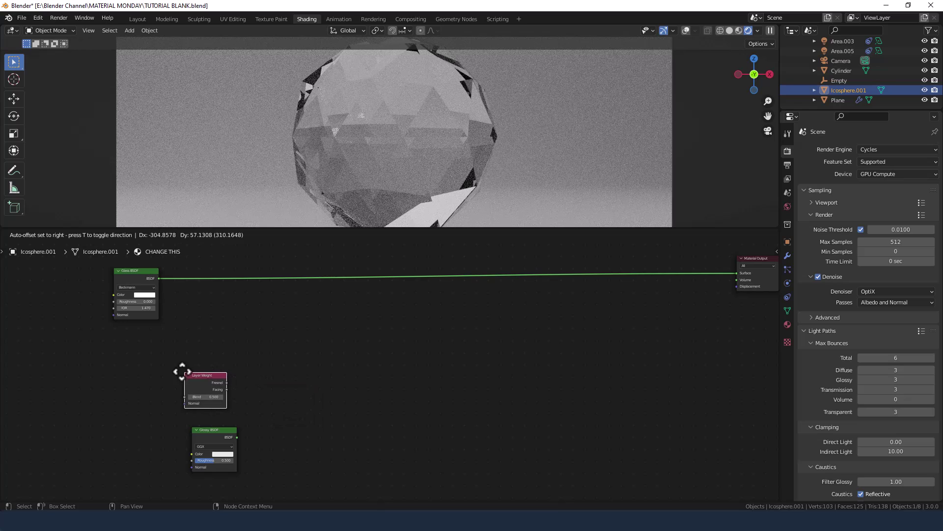
click(191, 385)
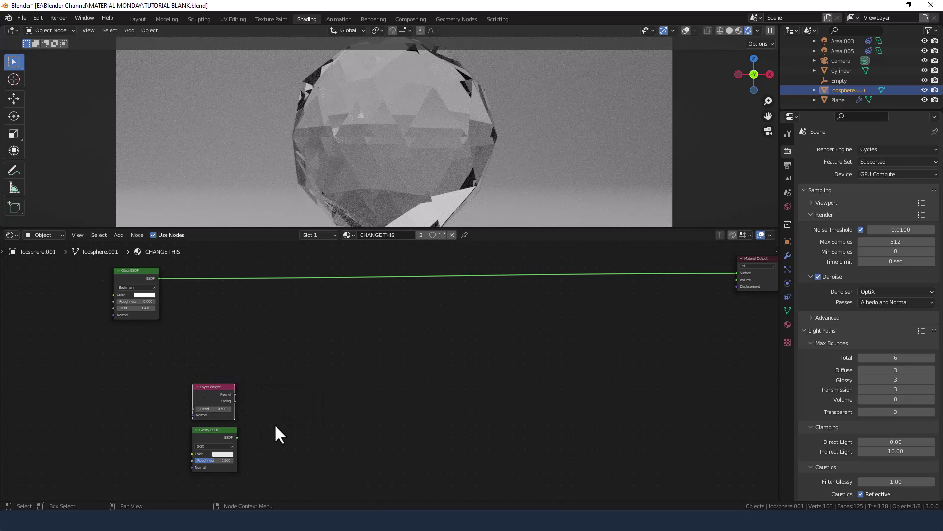
- Add a Mix Shader node to the right of the Layer Weight node
key(shift+a)
click(252, 386)
text(MIX)
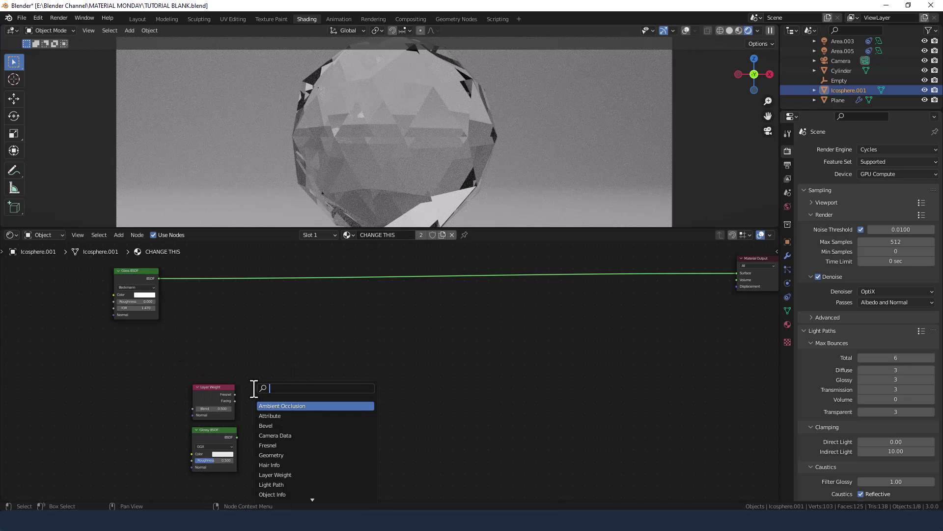
key(Down)
key(Return)
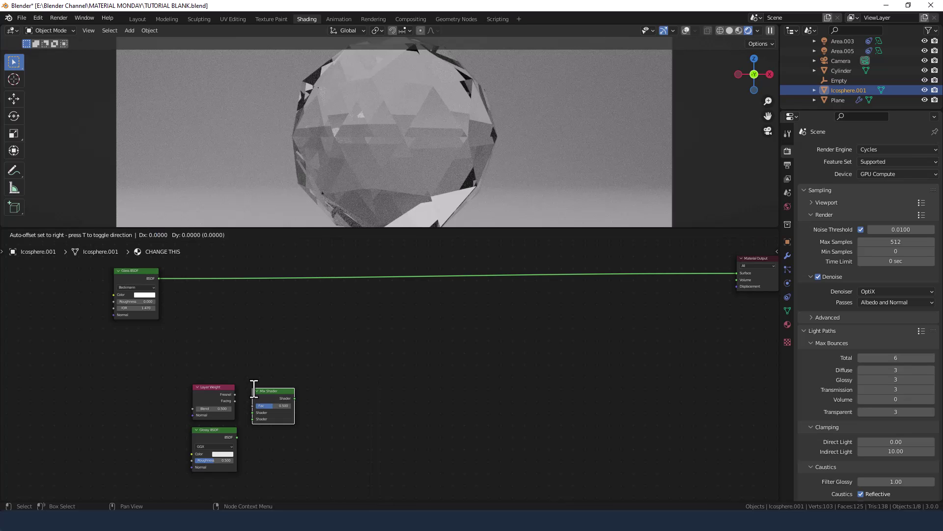
click(260, 382)
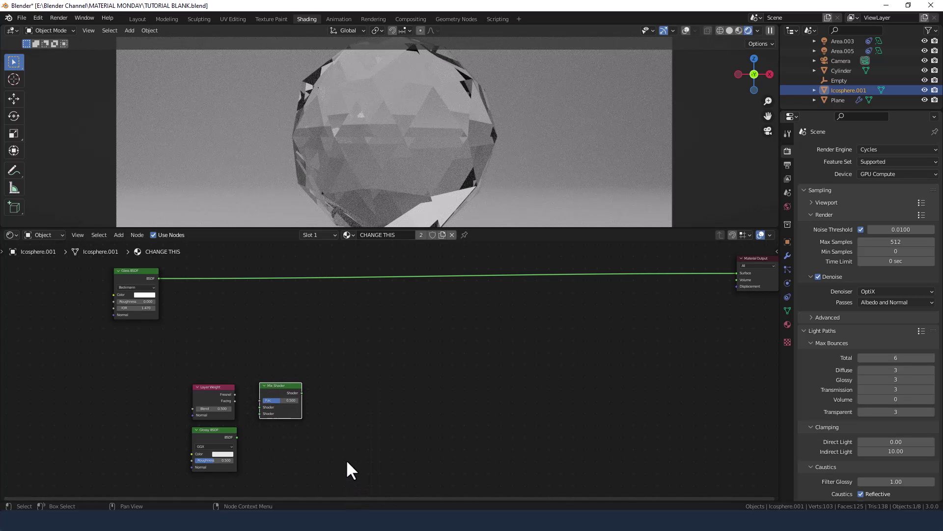
- Set the Glossy BSDF's colour to a light blue and its roughness to 0
middle_drag(349, 472, 409, 384)
scroll(400, 394, up, 2)
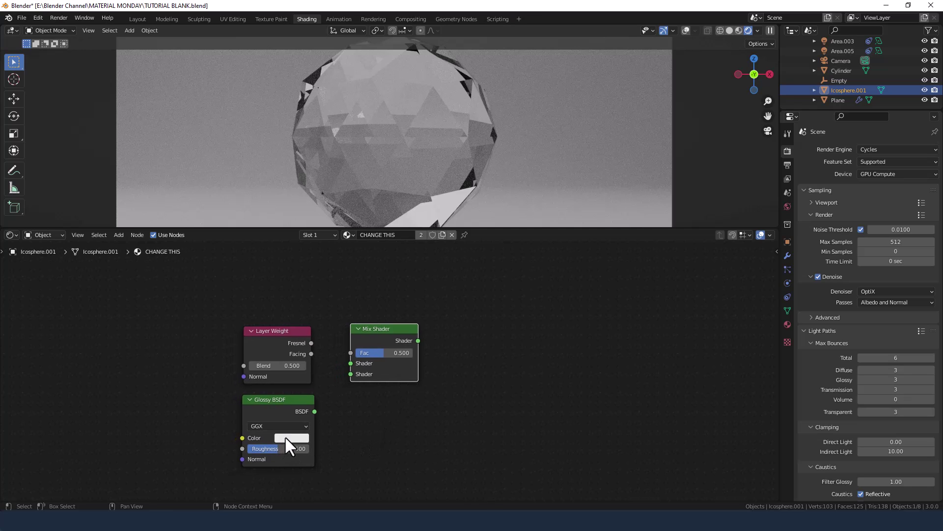
click(289, 437)
click(322, 331)
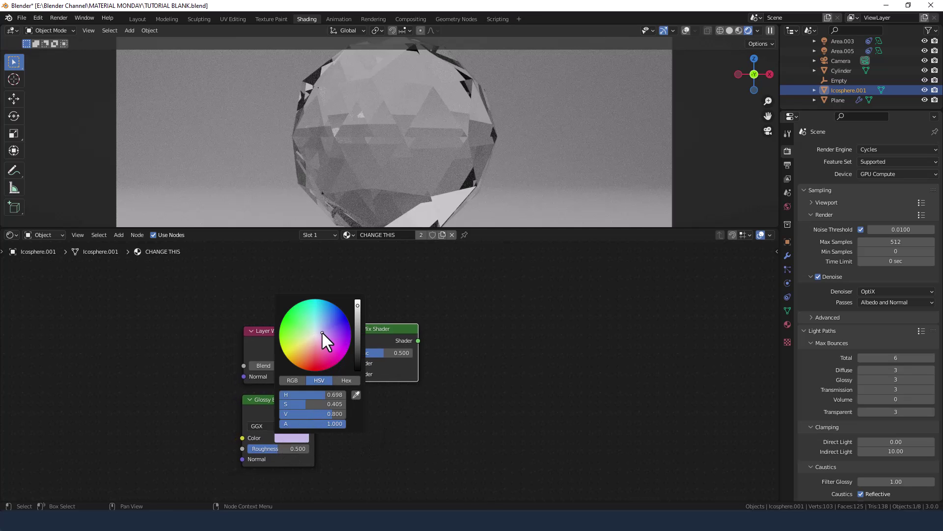
drag(323, 331, 319, 326)
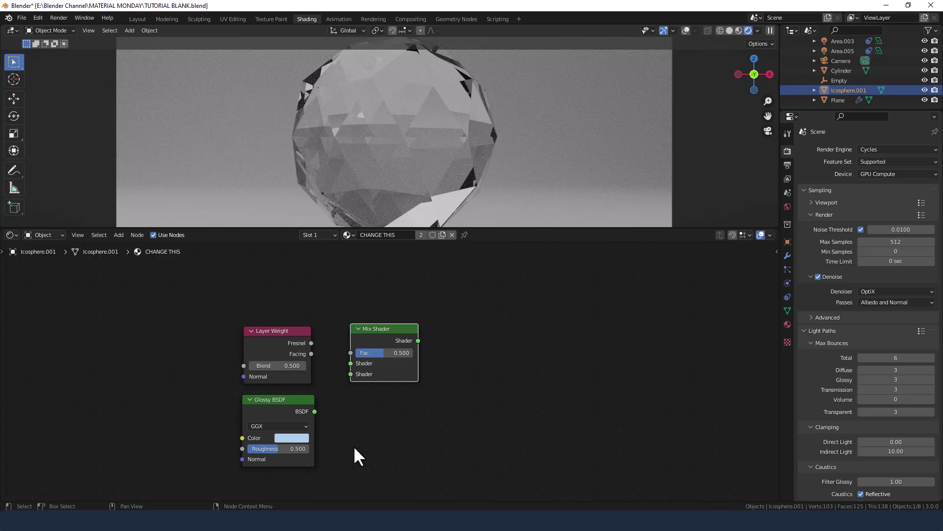
drag(278, 449, 250, 448)
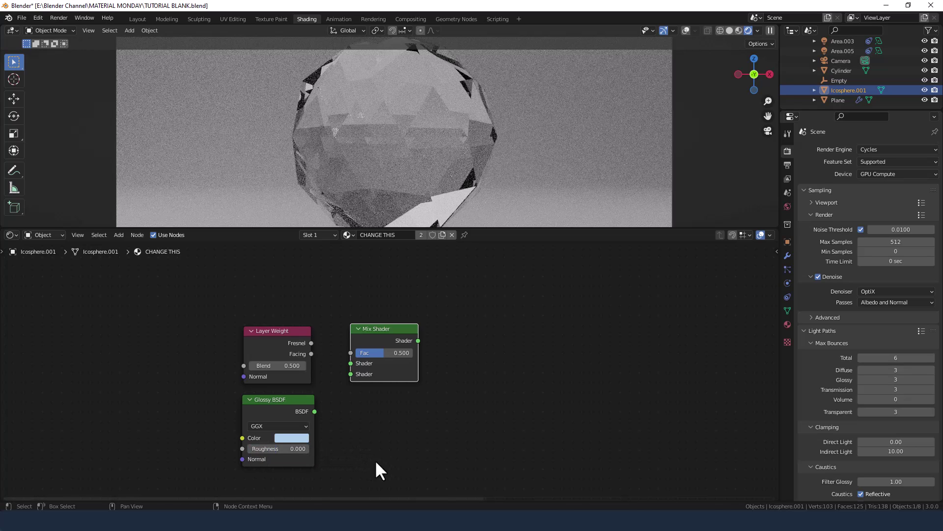
- Set the Layer Weight node's Blend to 0.2
click(295, 366)
key(BackSpace)
text(.2)
key(Return)
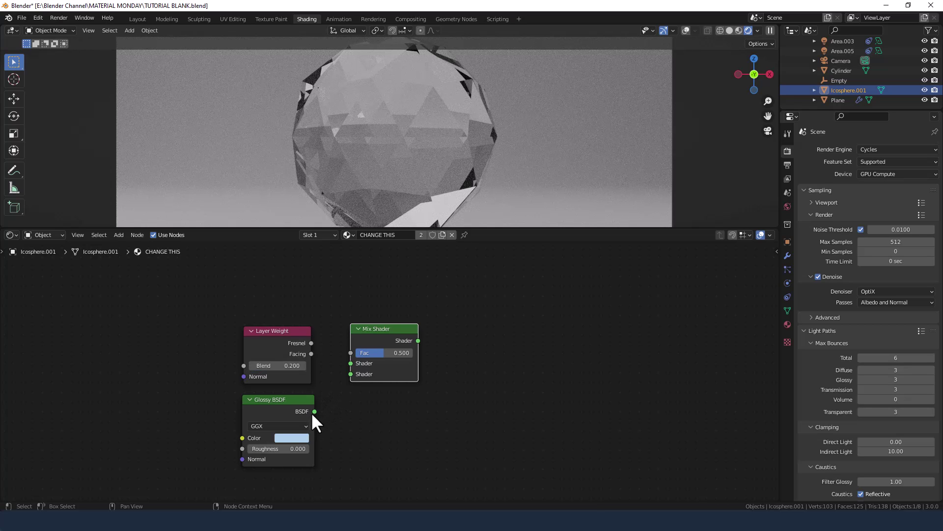
- Connect Layer Weight's Facing output to the Mix Shader's Fac and the Glossy BSDF to its first Shader input
drag(313, 410, 348, 352)
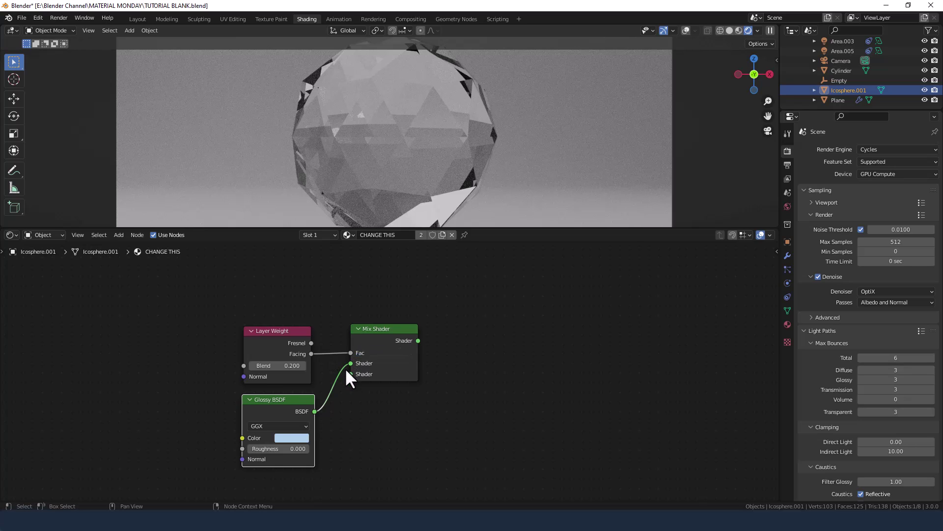
scroll(345, 368, down, 2)
middle_drag(344, 315, 373, 358)
- Connect the Glass BSDF to the Mix Shader's second Shader input and the Mix Shader to the Material Output's Surface
drag(271, 259, 388, 417)
middle_drag(529, 399, 190, 419)
drag(199, 420, 707, 281)
middle_drag(393, 373, 496, 331)
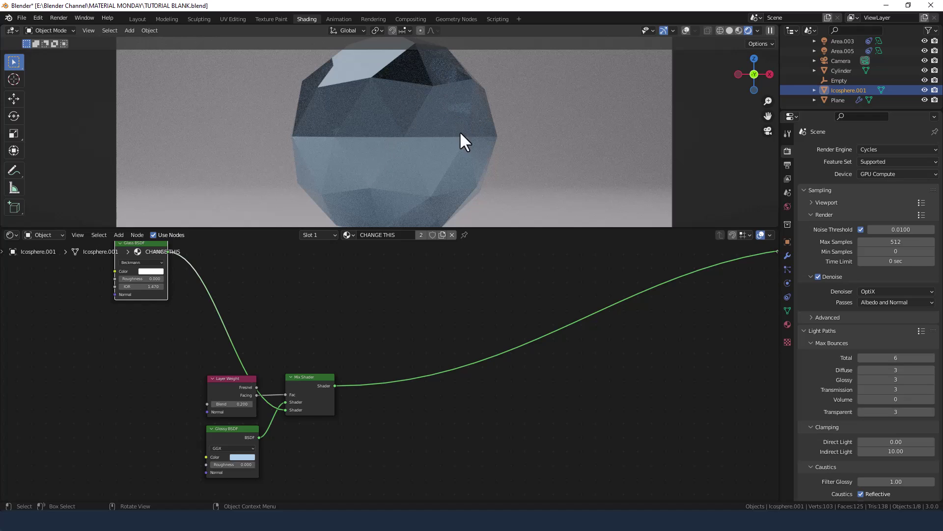
- Duplicate the Layer Weight, Glossy BSDF and Mix Shader nodes together and place the copies directly above the originals
scroll(369, 340, down, 2)
middle_drag(369, 340, 373, 317)
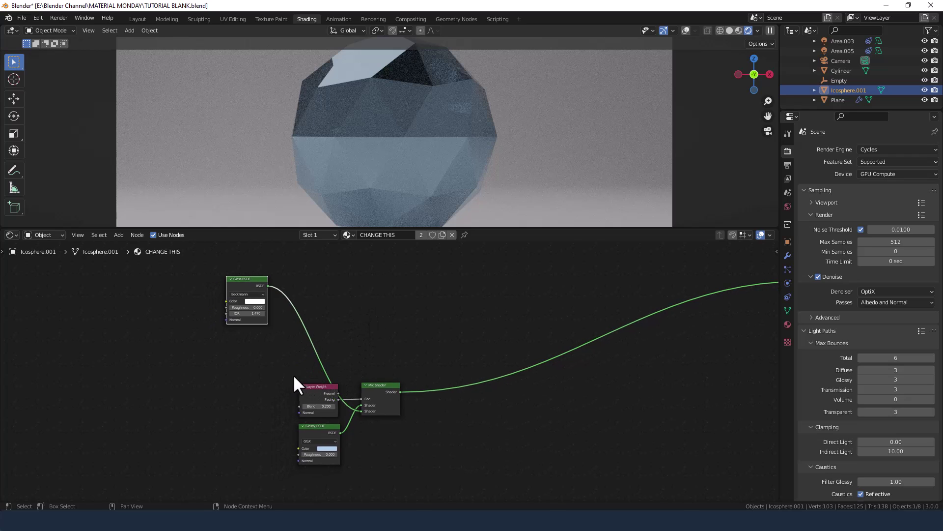
drag(294, 376, 372, 450)
key(shift+d)
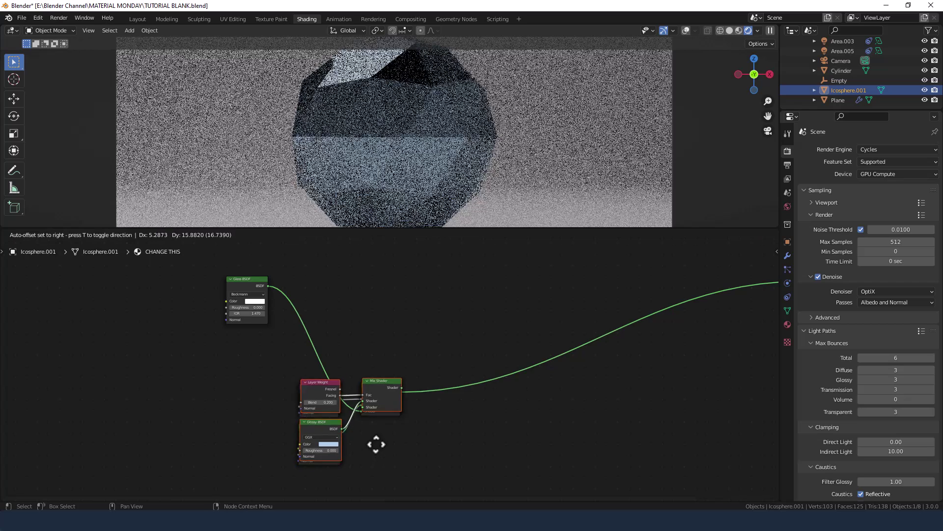
click(374, 356)
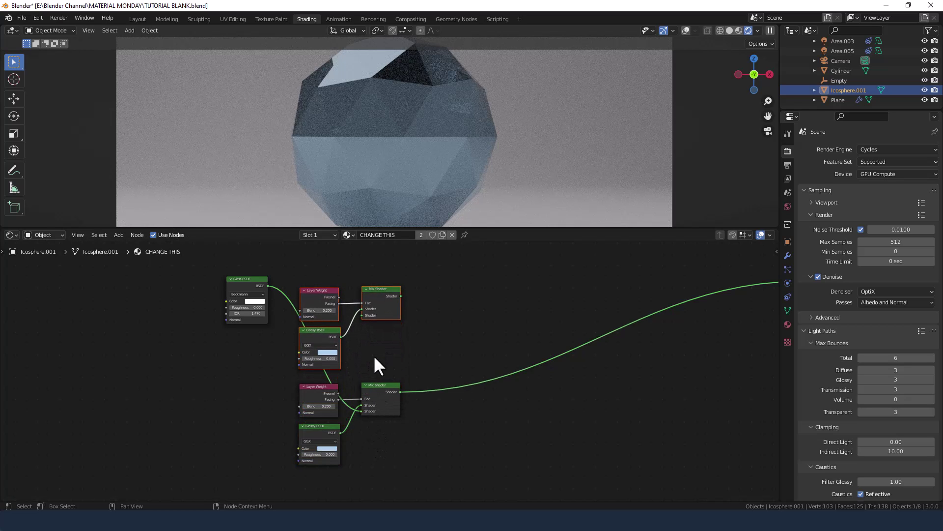
- Change the upper Glossy BSDF's colour to a saturated blue
scroll(375, 357, up, 4)
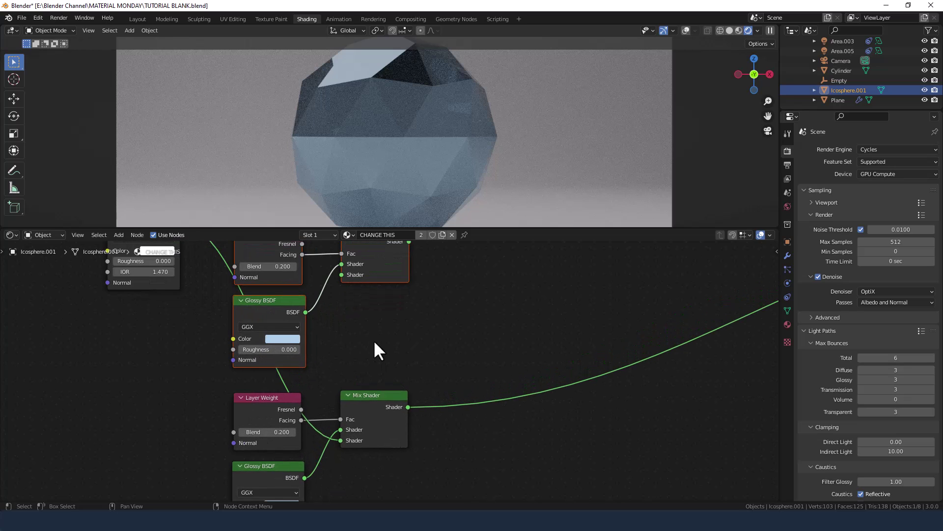
middle_drag(375, 314, 428, 393)
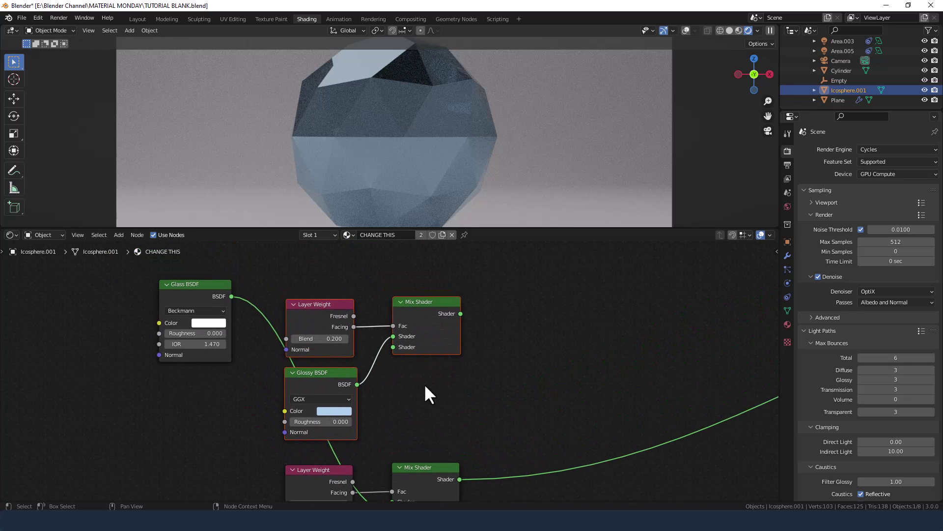
click(335, 411)
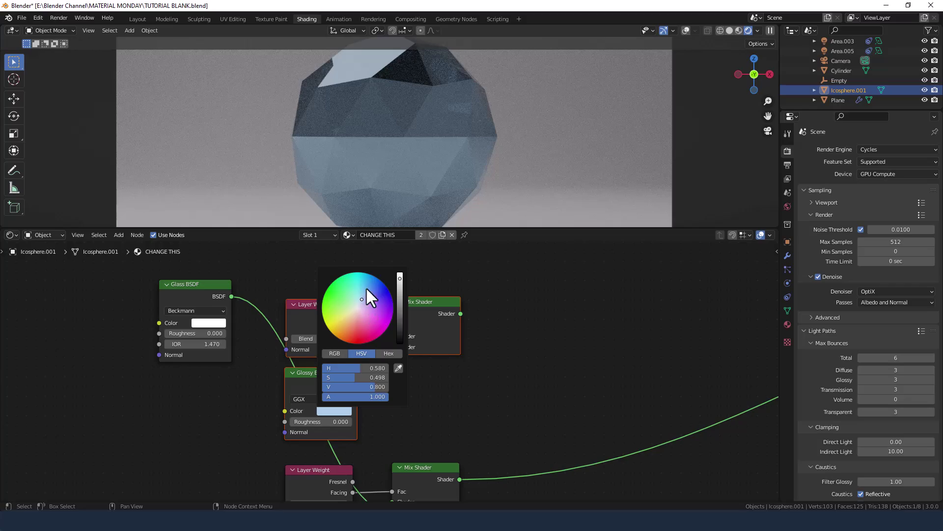
drag(367, 288, 375, 276)
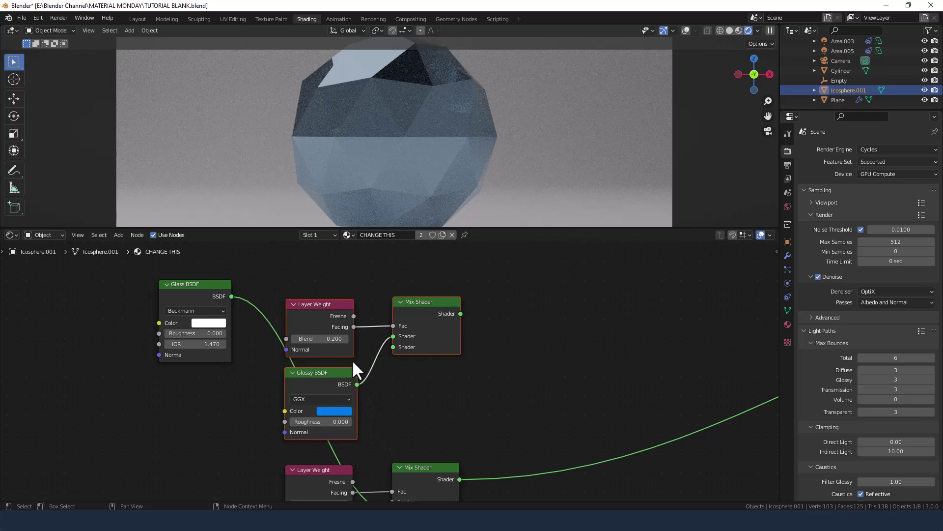
- Set the upper Layer Weight's Blend to 0.4 and connect the Glass BSDF to the upper Mix Shader's second Shader input
double_click(319, 339)
text(0.4)
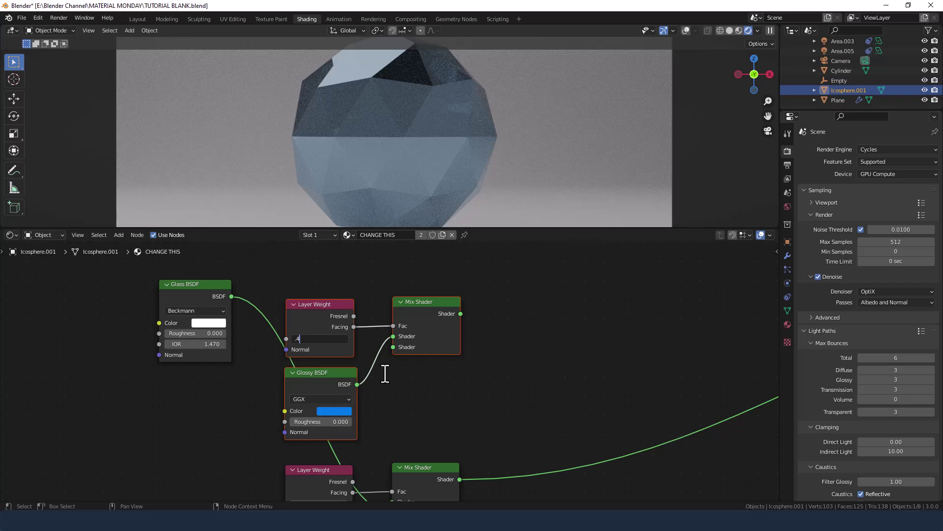
key(Return)
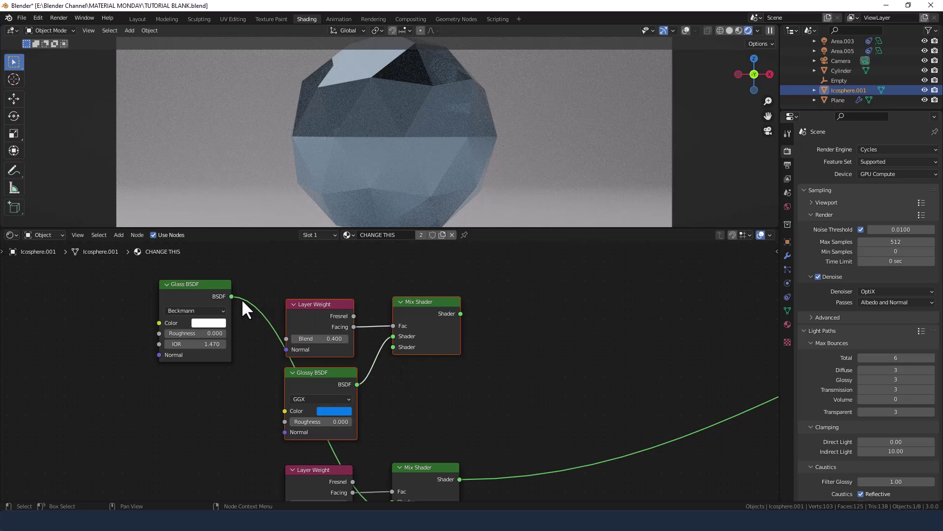
drag(232, 297, 393, 347)
- Duplicate the upper Layer Weight, blue Glossy BSDF and Mix Shader group and place the copy to its right
scroll(480, 373, down, 5)
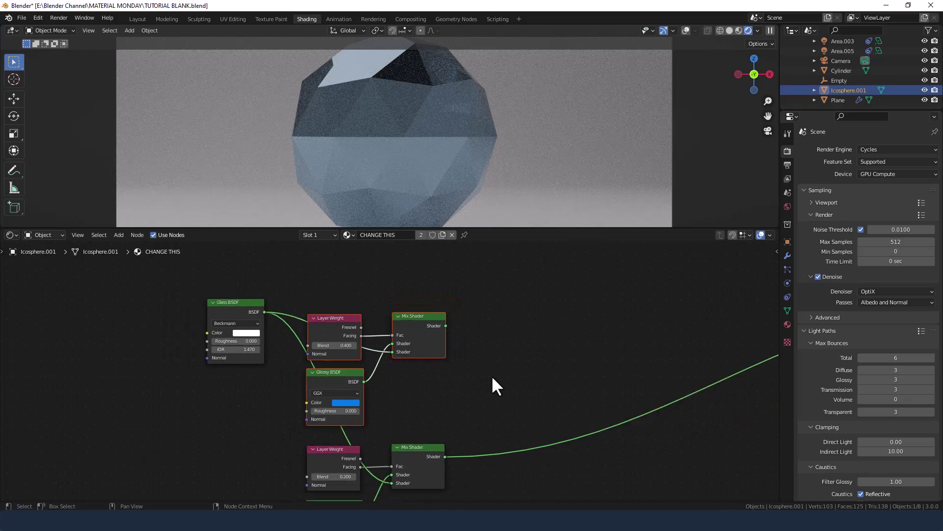
middle_drag(442, 367, 396, 364)
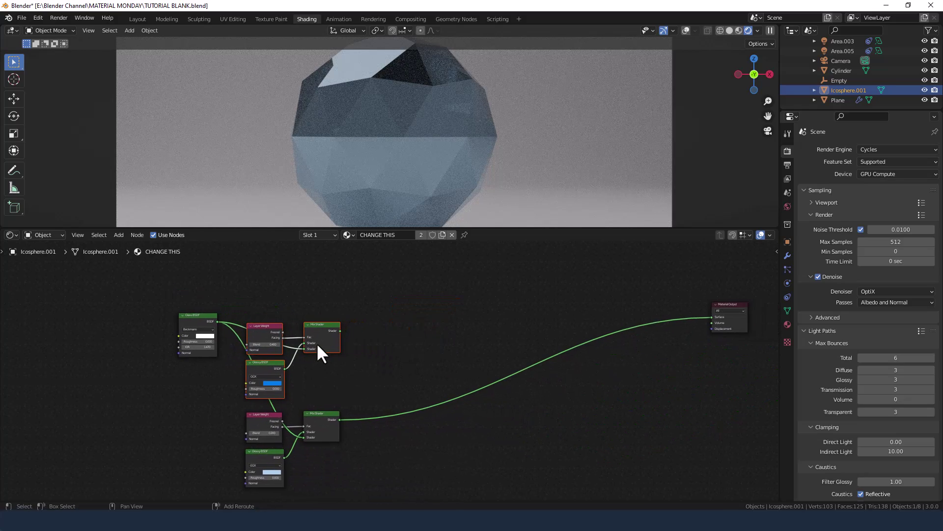
key(shift+d)
click(443, 334)
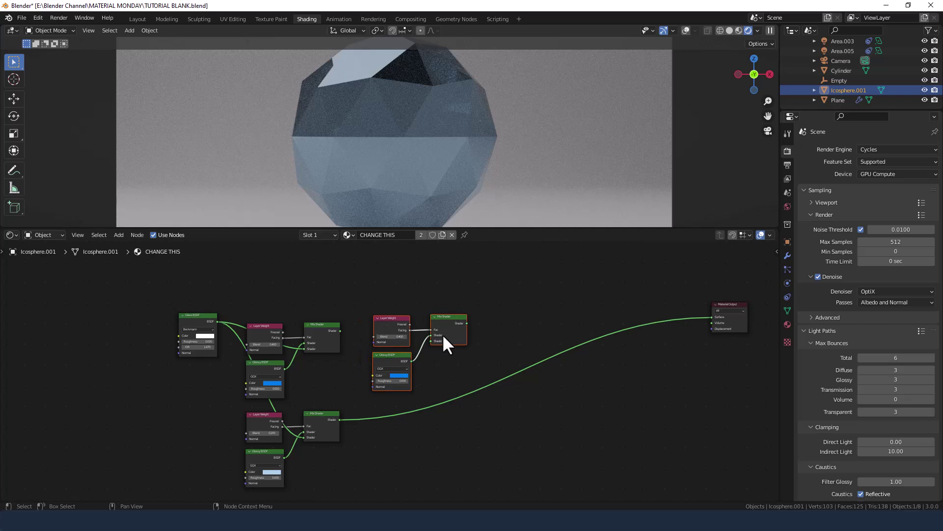
- Delete the copied three-node group and duplicate only the upper Mix Shader, placing the copy to its right
key(Delete)
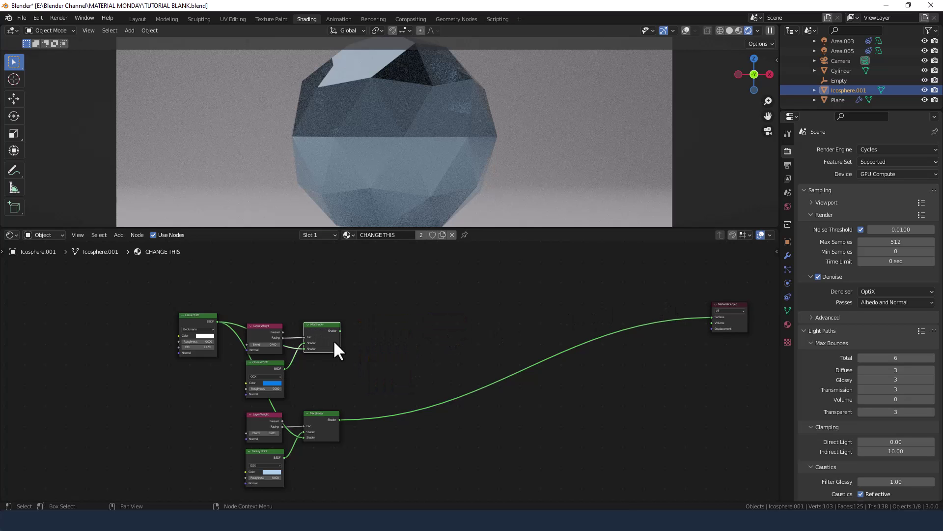
key(shift+d)
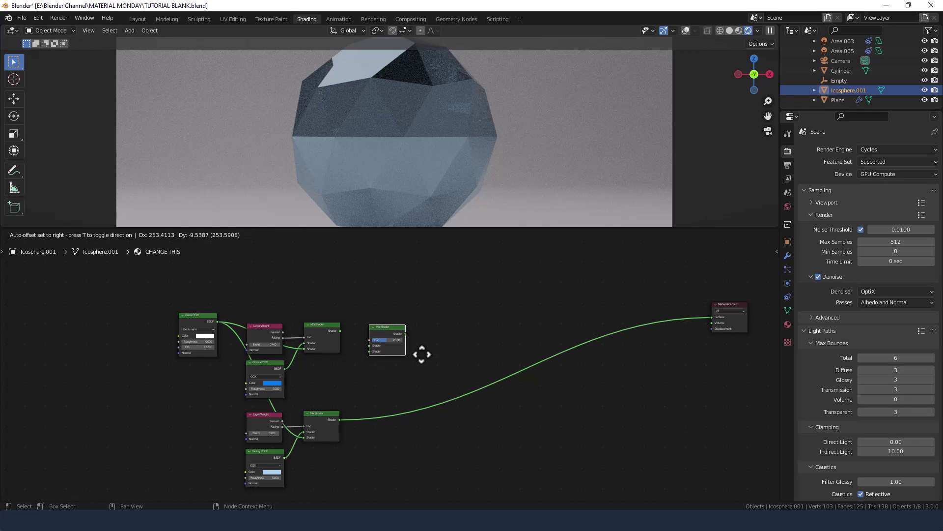
click(422, 353)
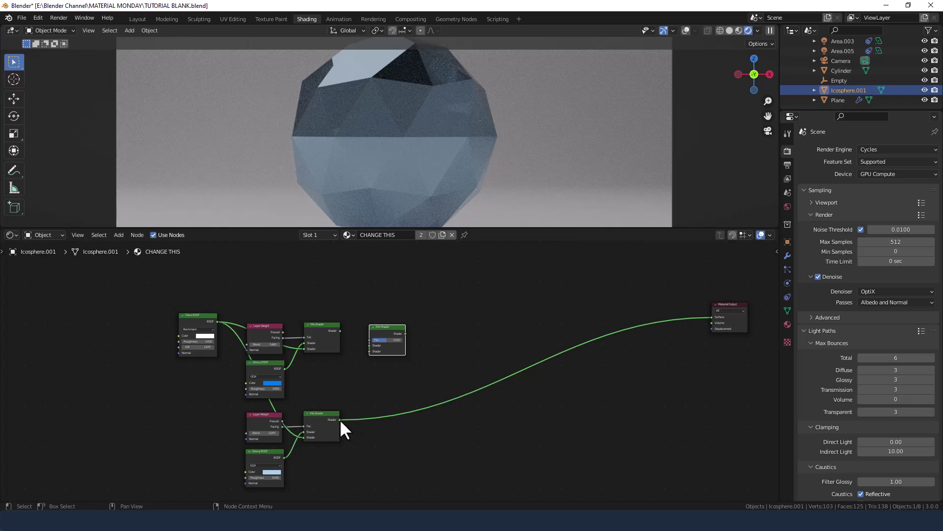
- Feed the upper and lower Mix Shaders into the new Mix Shader and drive its Fac with the Facing output of a Layer Weight copy
drag(339, 419, 355, 392)
mouse_move(368, 351)
mouse_down()
mouse_move(347, 335)
mouse_move(367, 344)
mouse_up()
click(265, 331)
key(g)
click(329, 301)
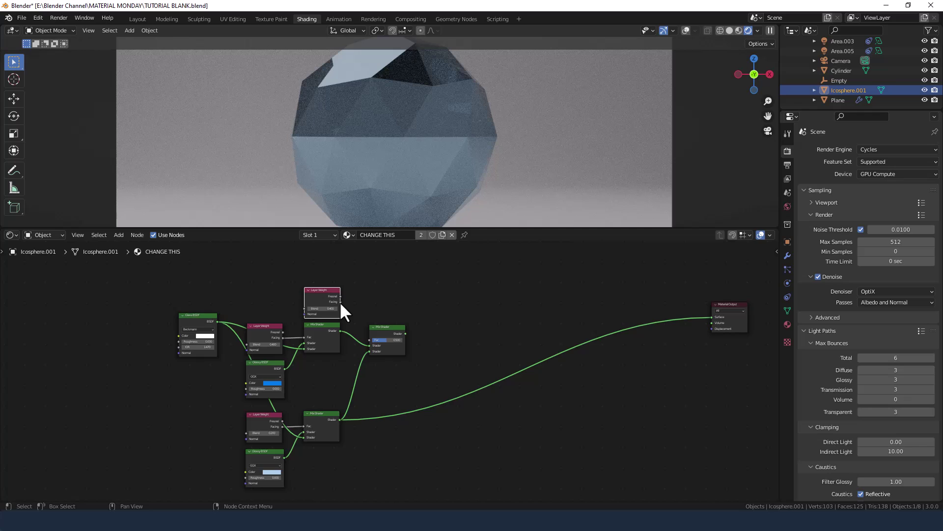
drag(341, 303, 369, 340)
- Connect the new combining Mix Shader to the Material Output's Surface input
scroll(310, 293, up, 2)
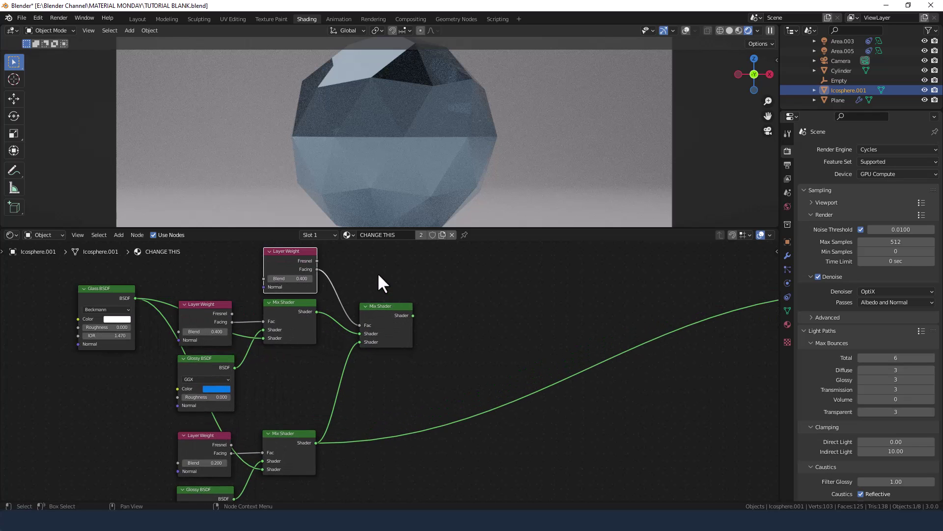
scroll(378, 272, down, 3)
middle_drag(379, 280, 404, 317)
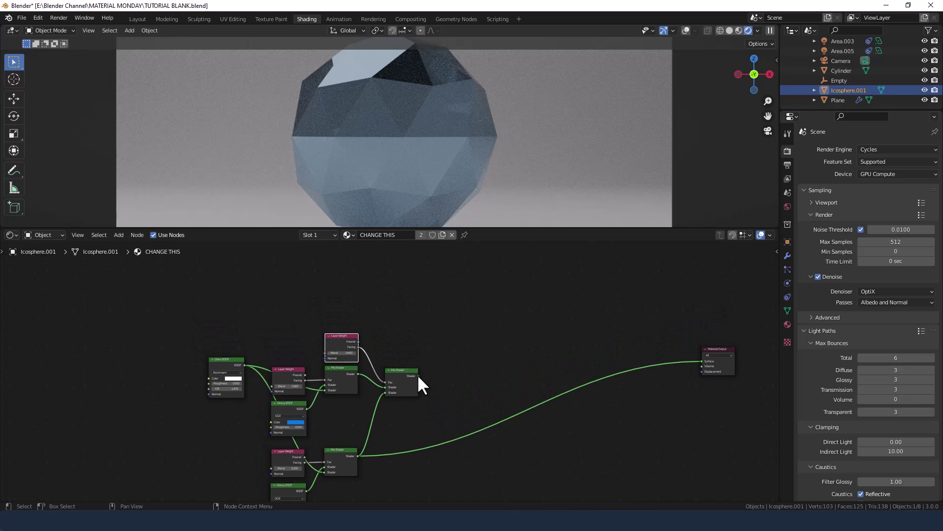
drag(418, 375, 703, 362)
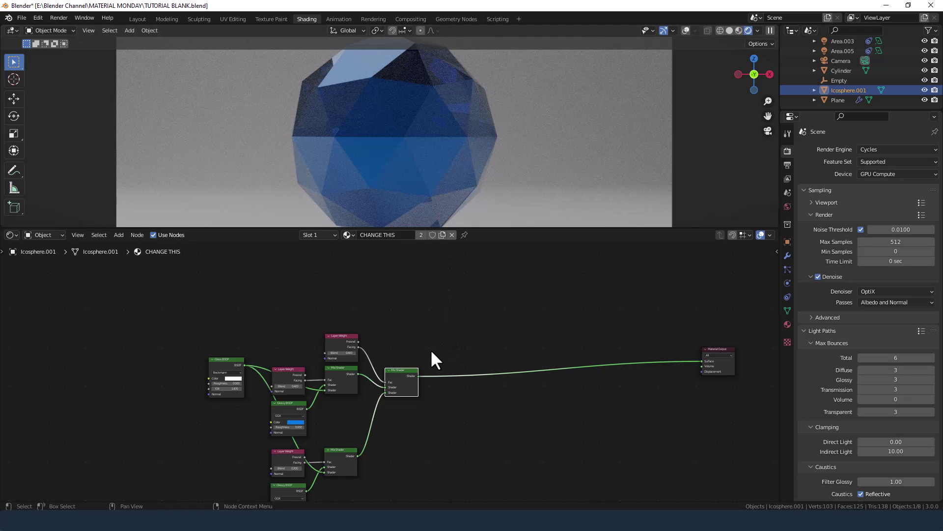
- Duplicate the saturated blue layer's Layer Weight, Glossy BSDF and Mix Shader together and place the copies directly above the originals
scroll(430, 349, down, 1)
middle_drag(421, 341, 494, 300)
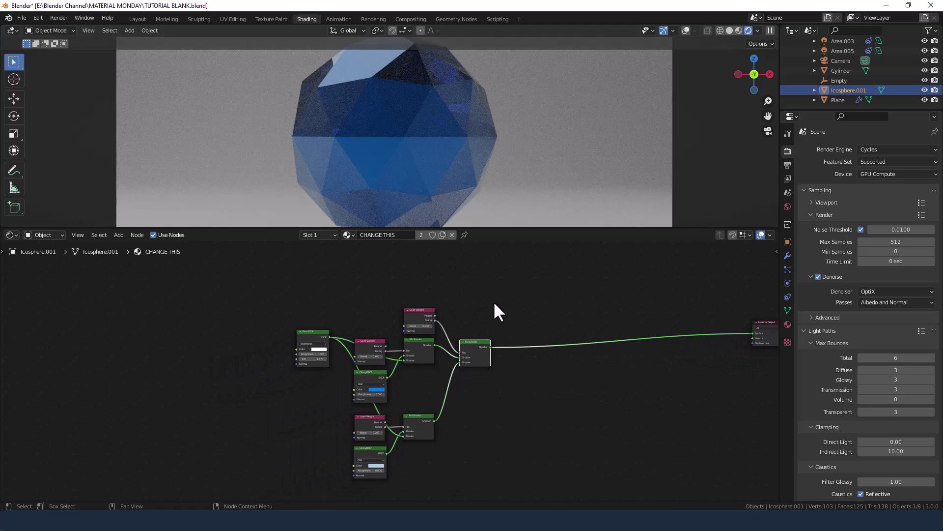
middle_drag(409, 386, 418, 407)
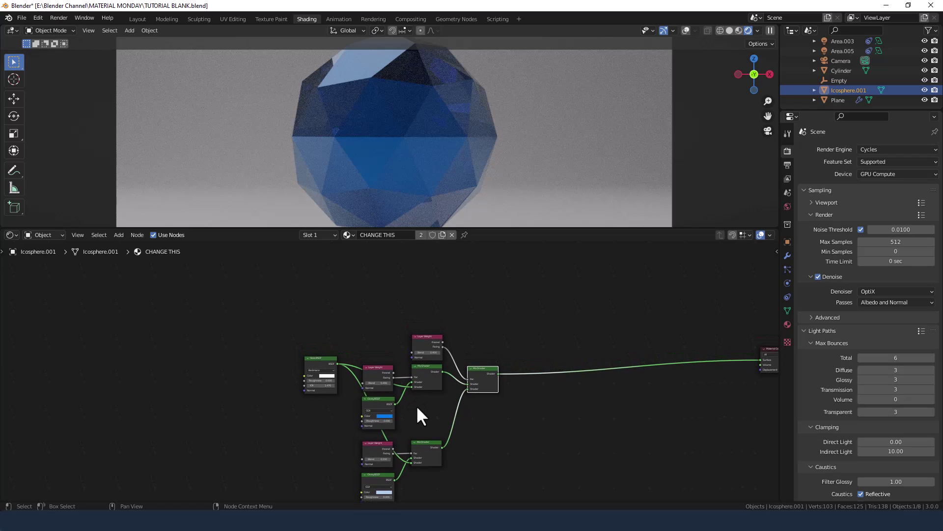
click(375, 376)
shift+click(429, 376)
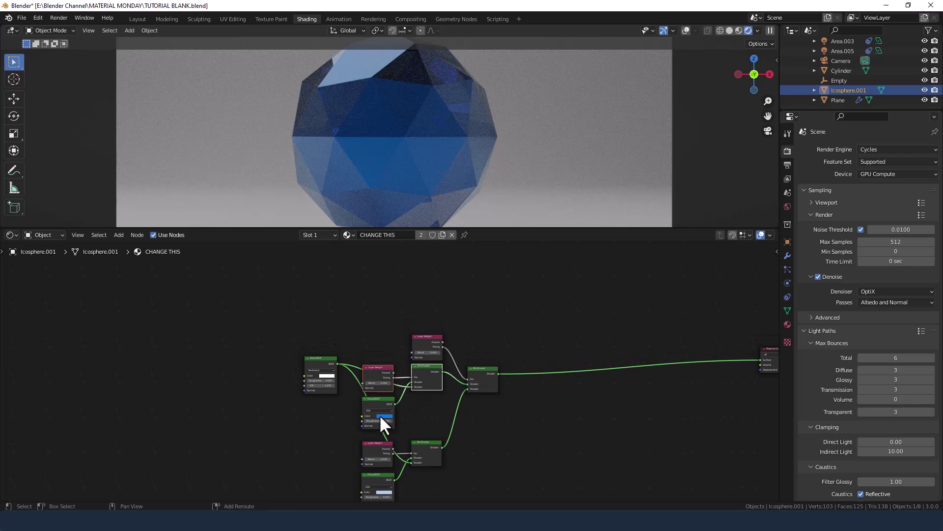
shift+click(375, 403)
key(shift+d)
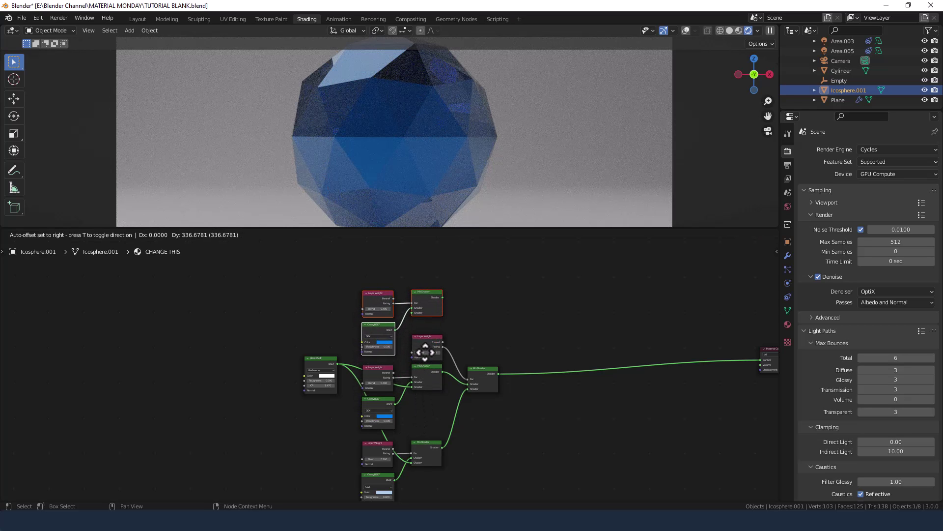
click(425, 352)
- Change the topmost Glossy BSDF's colour to a salmon orange
scroll(373, 357, up, 2)
scroll(372, 357, up, 1)
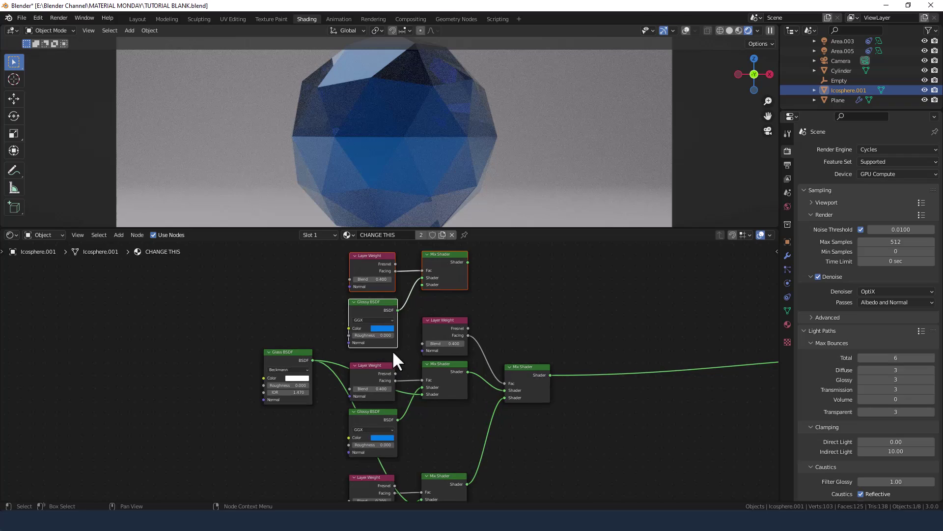
click(381, 328)
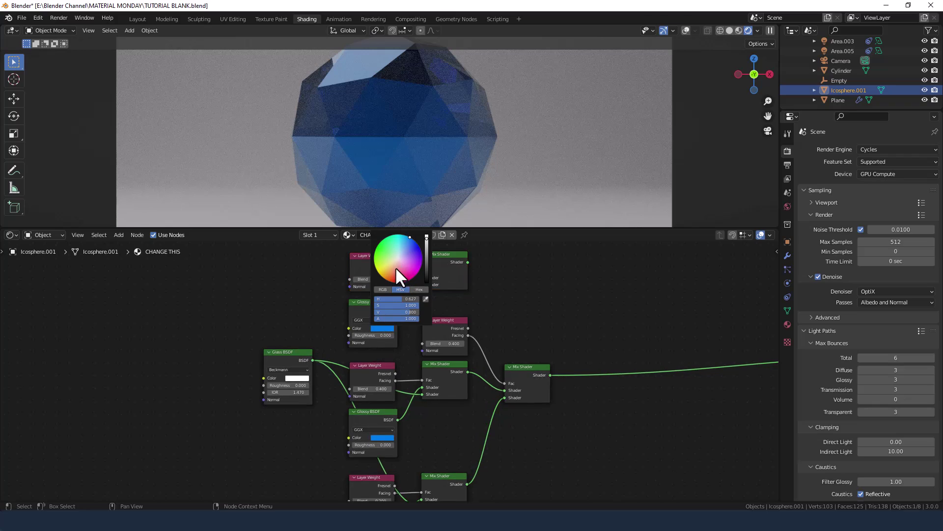
drag(396, 267, 394, 271)
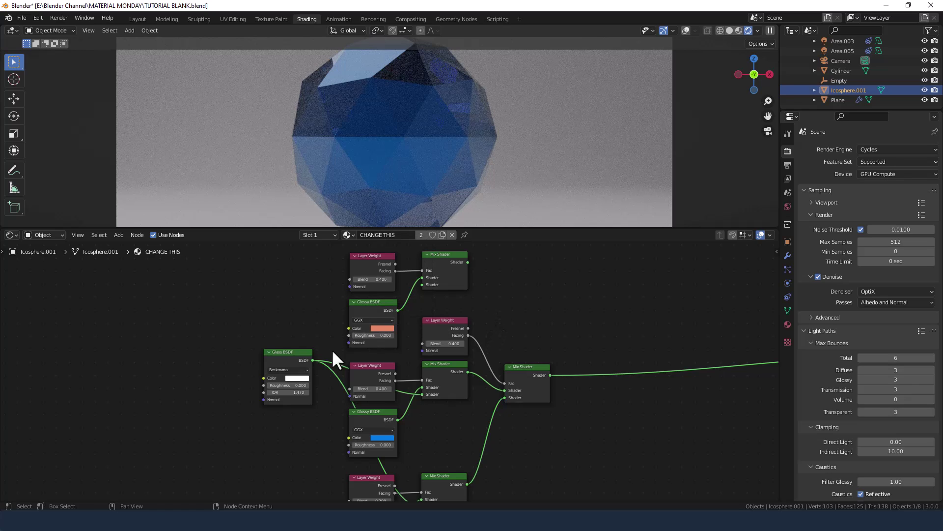
- Connect the Glass BSDF to the topmost Mix Shader's second Shader input and set the topmost Layer Weight's Blend to 0.6
drag(312, 360, 422, 284)
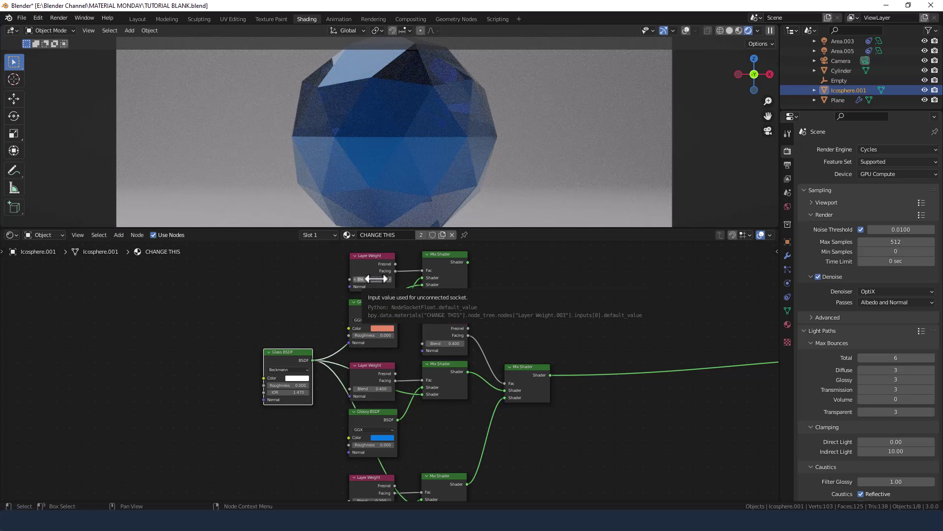
click(377, 279)
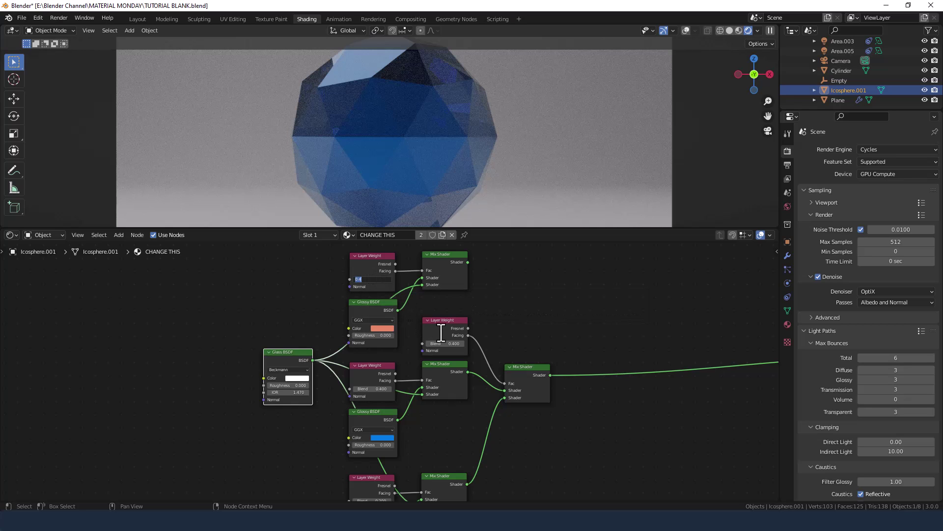
text(.6)
key(Return)
- Duplicate the Layer Weight and Mix Shader that combine the blue layers, placing the copies above and to the right of the orange layer's Mix Shader
middle_drag(465, 298, 370, 331)
scroll(411, 320, down, 3)
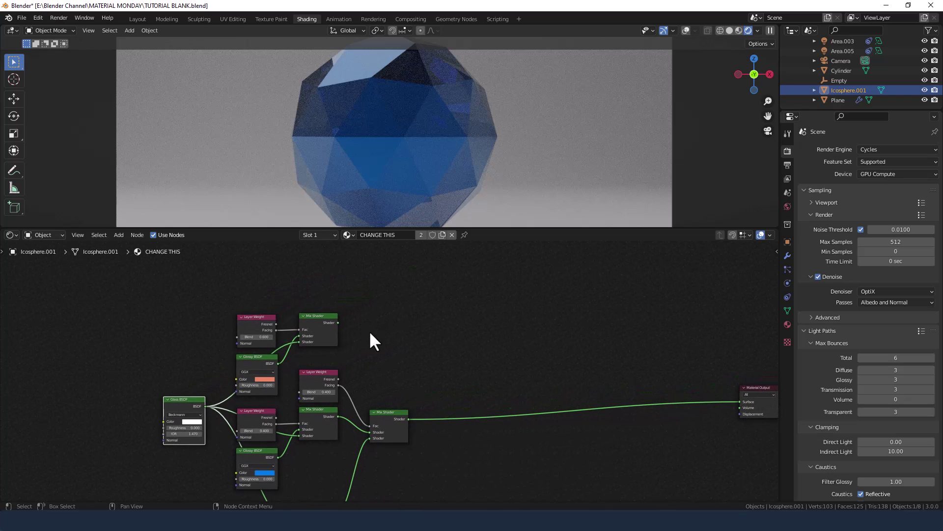
scroll(371, 334, down, 1)
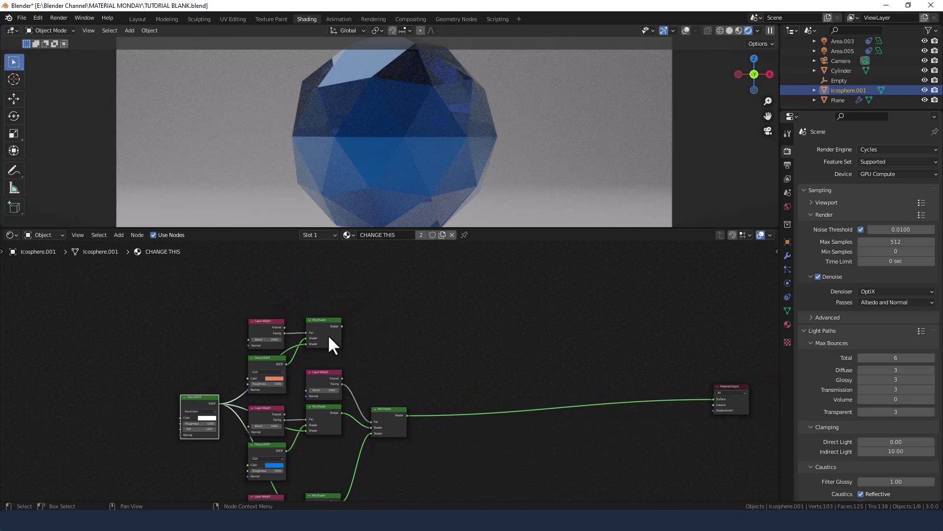
click(323, 392)
key(shift+d)
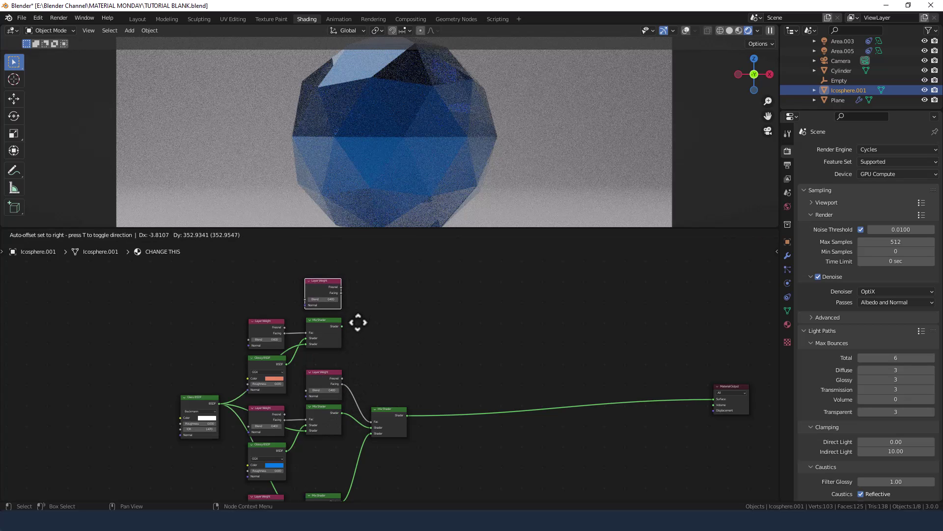
click(360, 323)
click(389, 420)
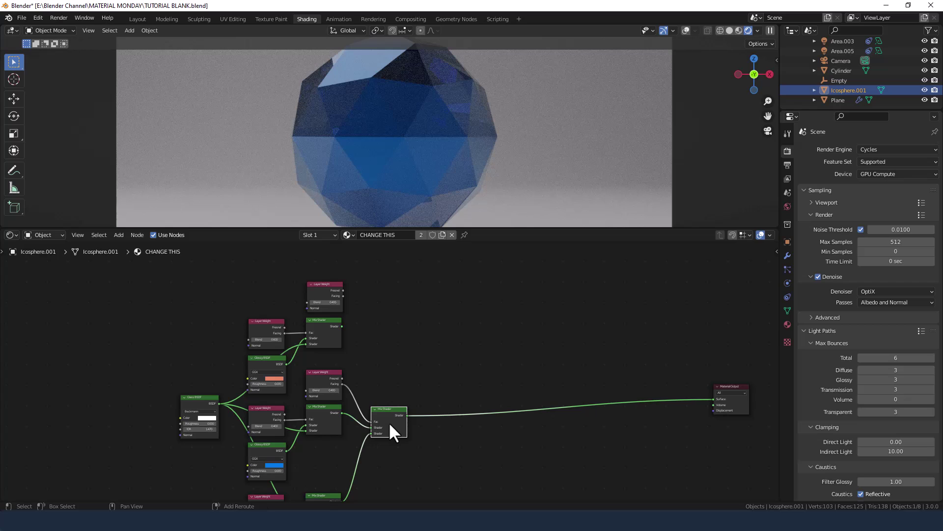
key(shift+d)
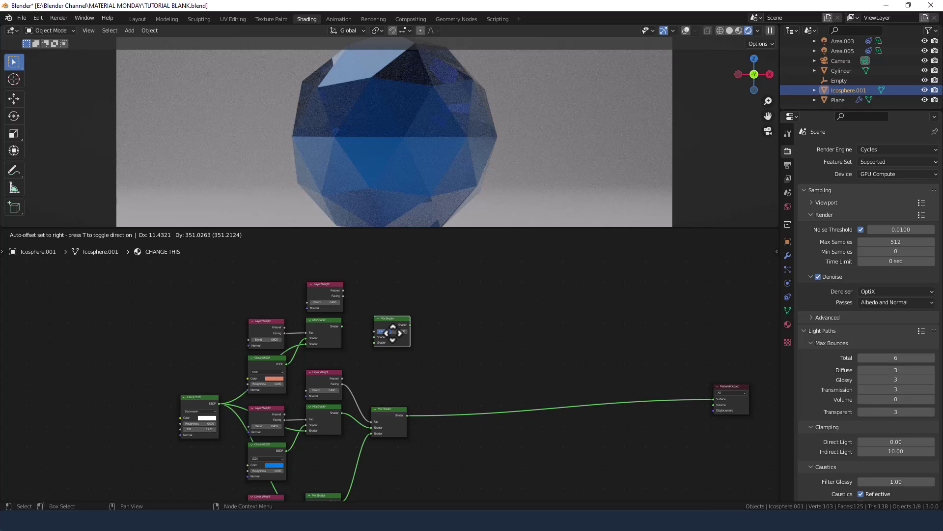
click(389, 333)
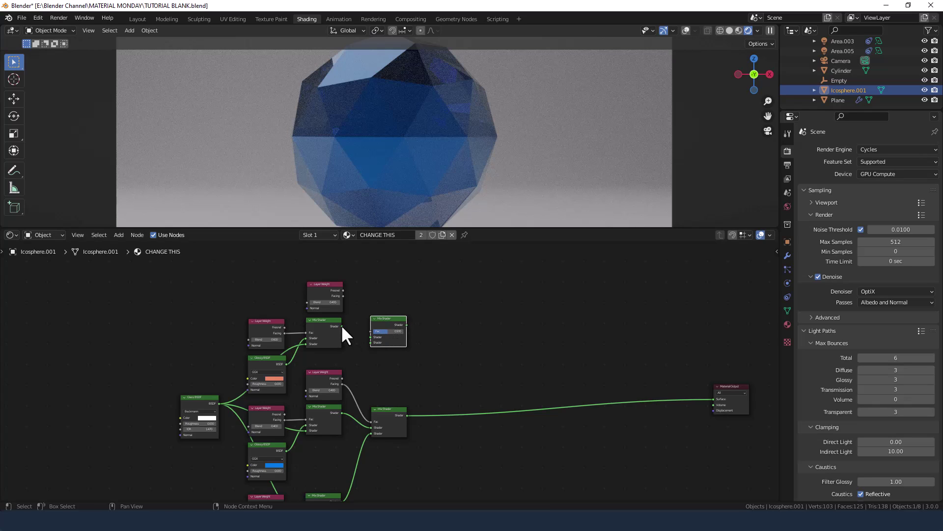
- Connect the orange layer's Mix Shader and the Glass BSDF to the copied Mix Shader, with the copied Layer Weight's Facing output driving its Fac
drag(342, 326, 372, 338)
drag(219, 403, 371, 342)
drag(342, 296, 364, 339)
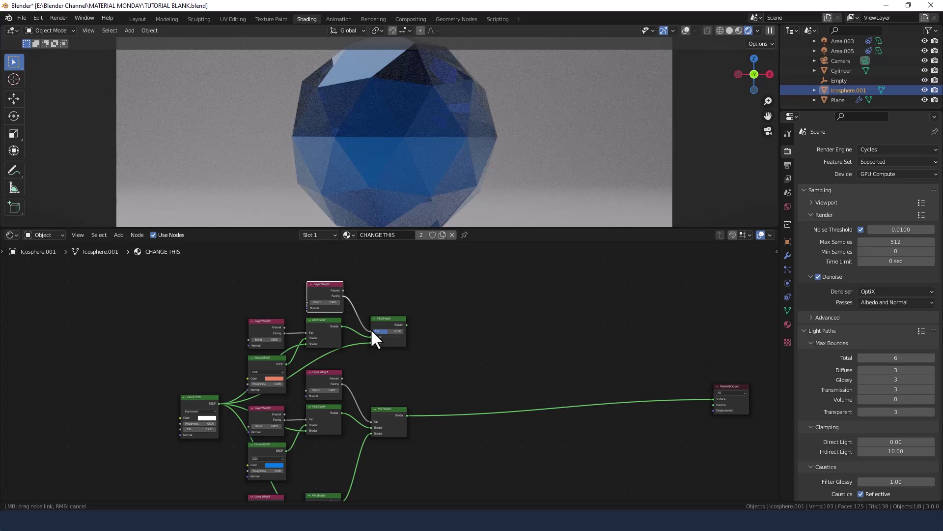
drag(371, 329, 370, 330)
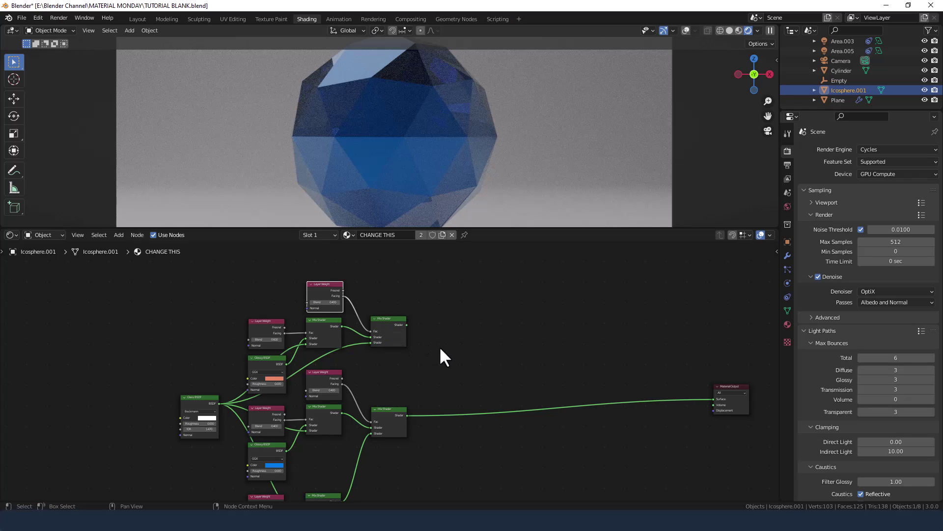
- Add another Mix Shader copy that joins the orange and blue branches, and connect it to the Material Output's Surface input
click(384, 322)
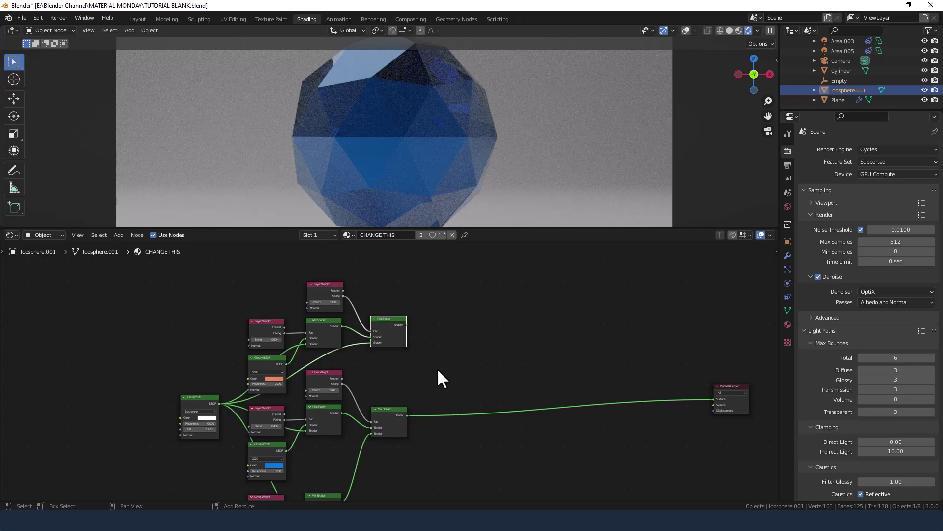
key(shift+d)
click(508, 397)
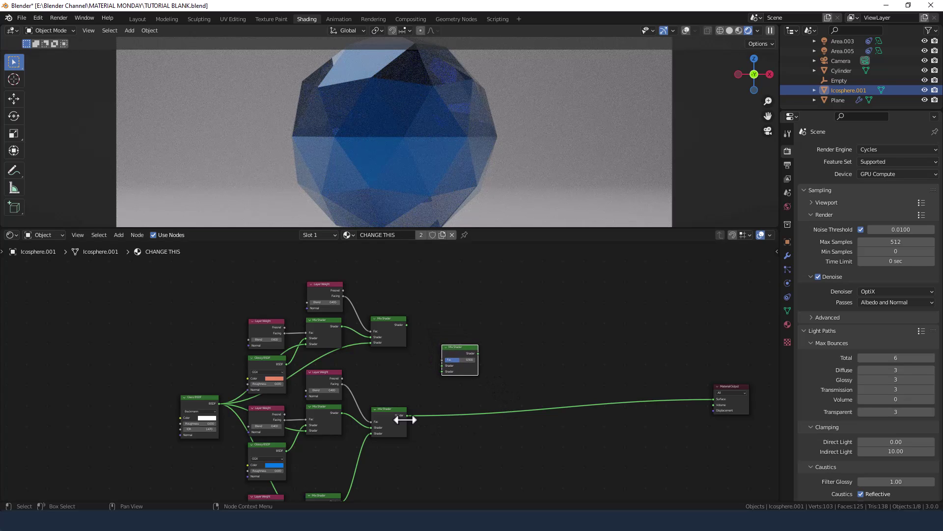
drag(406, 416, 442, 371)
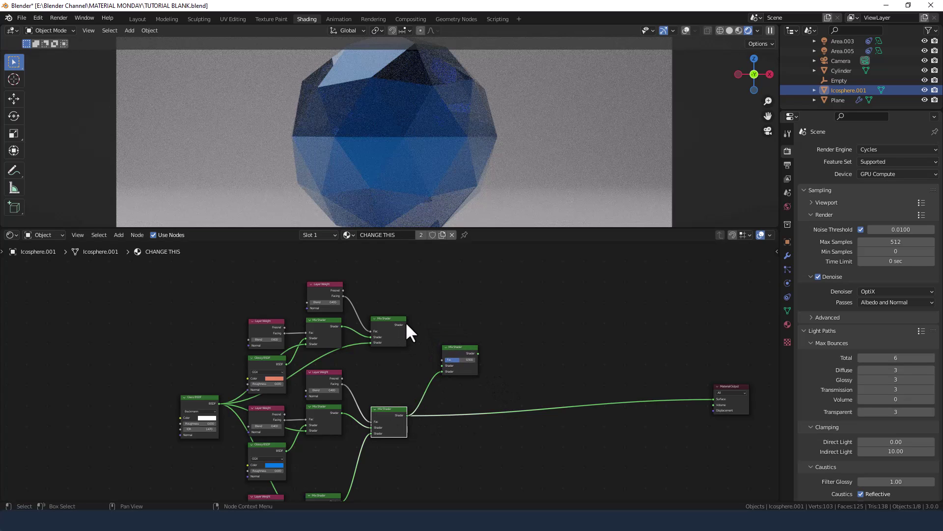
drag(406, 325, 719, 399)
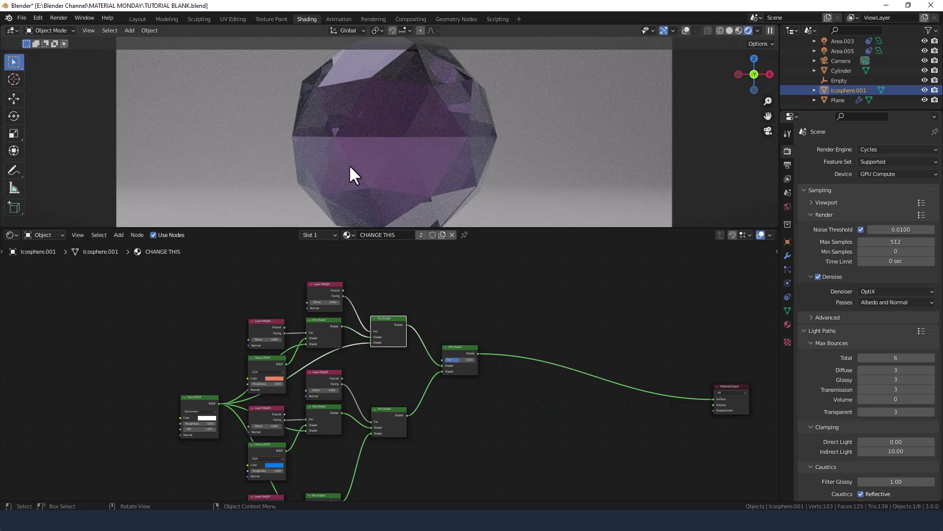
- Duplicate the orange layer's Layer Weight, Glossy BSDF and Mix Shader together and place the copies directly above the originals
middle_drag(444, 389, 556, 386)
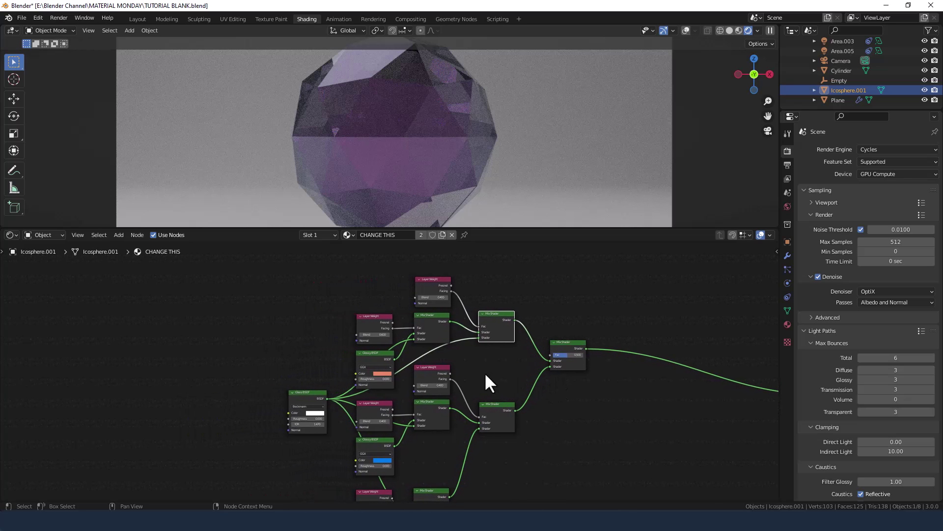
middle_drag(484, 373, 516, 398)
click(383, 362)
shift+click(437, 364)
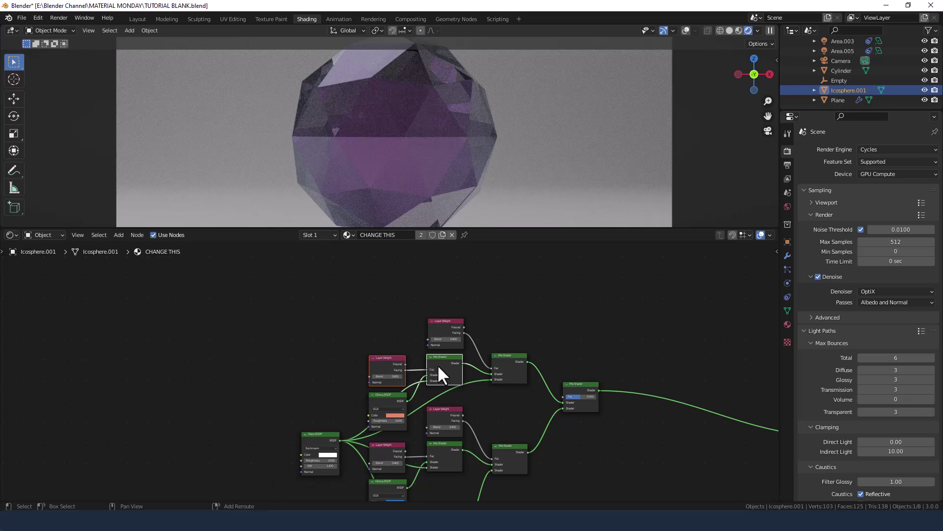
shift+click(393, 399)
key(shift+d)
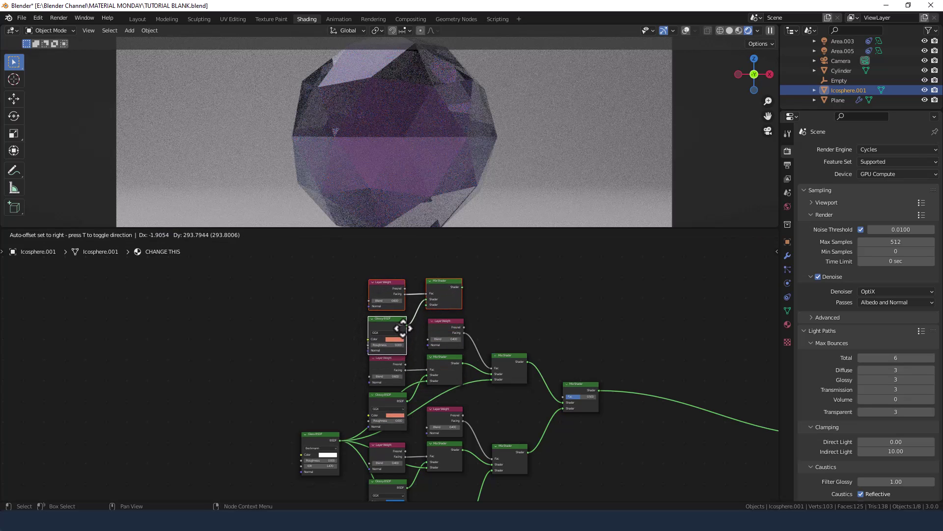
click(403, 318)
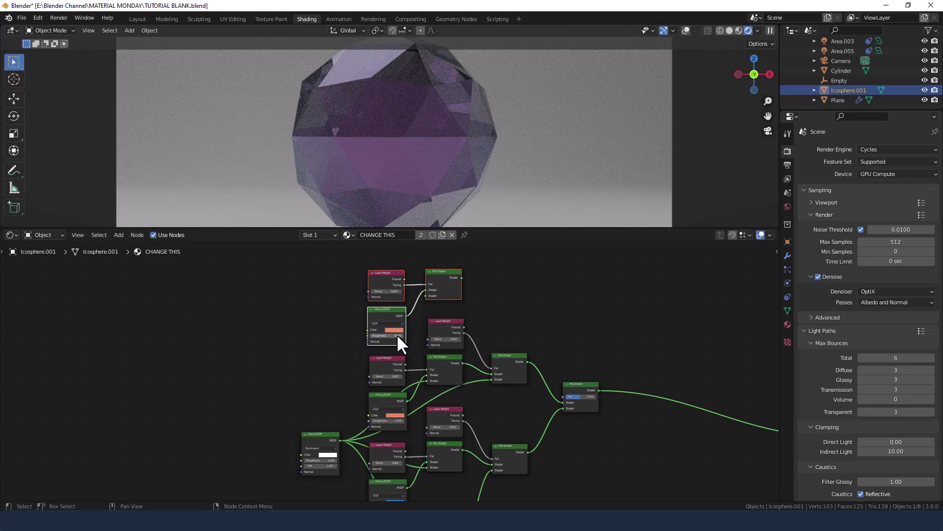
- Change the colour of the topmost Glossy BSDF to magenta
click(396, 330)
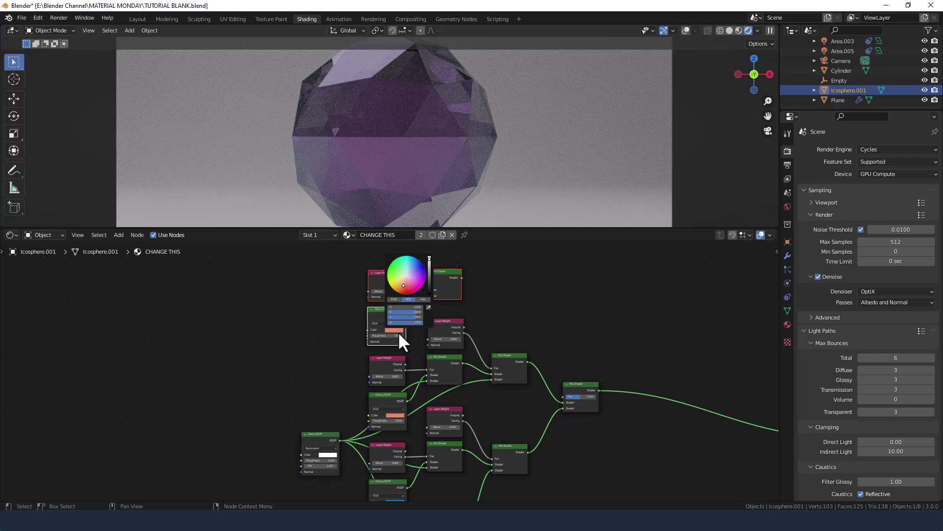
click(412, 288)
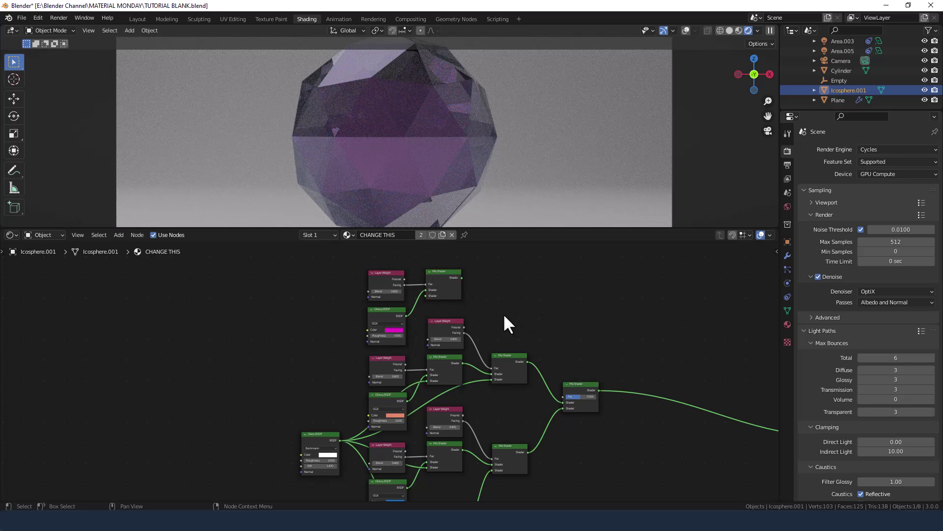
scroll(498, 314, up, 3)
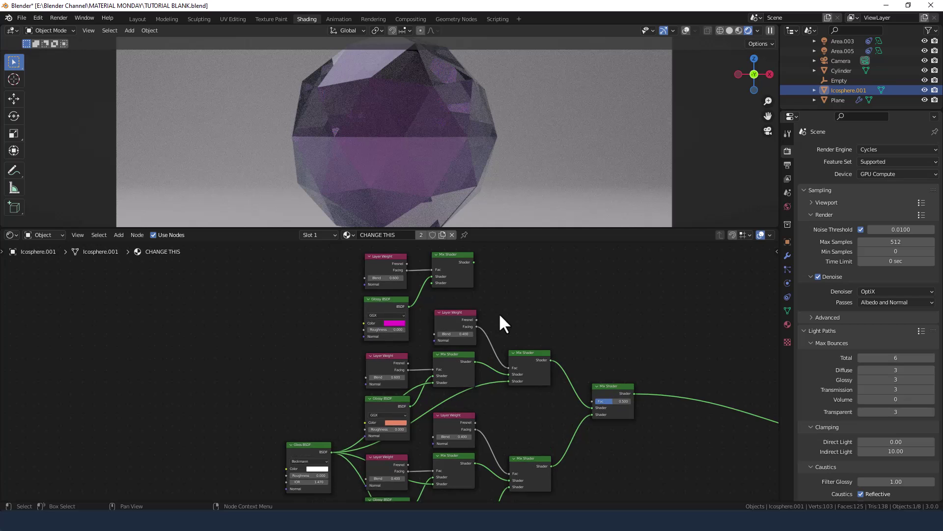
- Set the magenta layer's Layer Weight Blend to 0.8 and connect the Glass BSDF to the second Shader input of that layer's Mix Shader
shift+scroll(503, 315, up, 3)
click(385, 295)
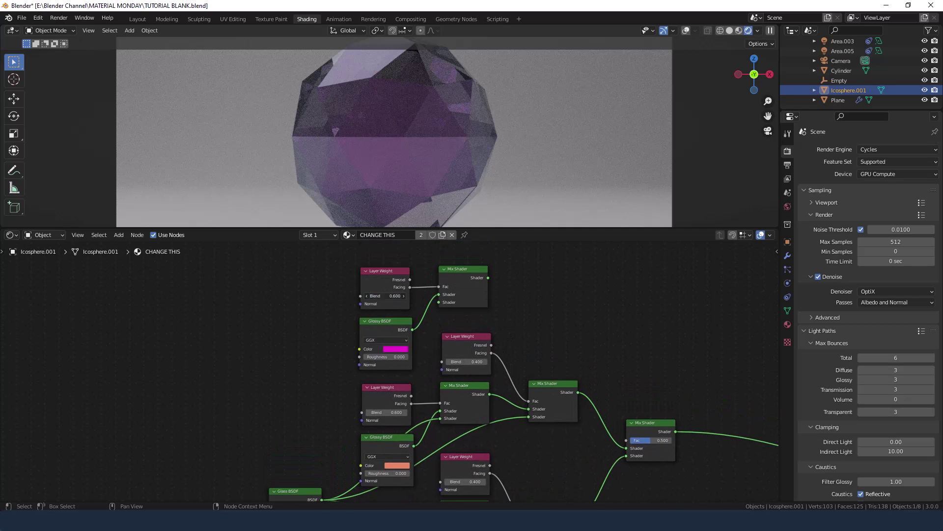
text(0.8)
key(Return)
scroll(449, 320, down, 1)
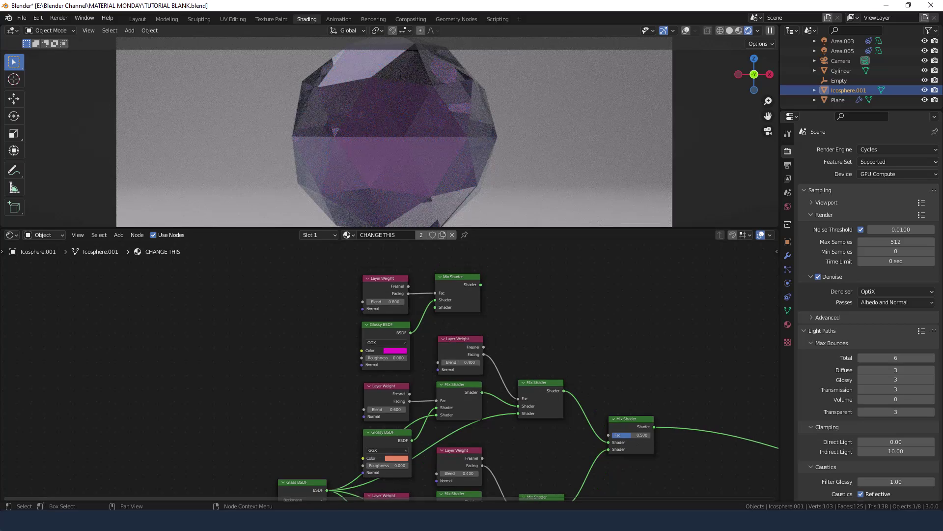
drag(327, 489, 436, 307)
- Duplicate a Mix Shader and place the copy above the Mix Shader that joins the orange and blue branches
middle_drag(546, 334, 444, 348)
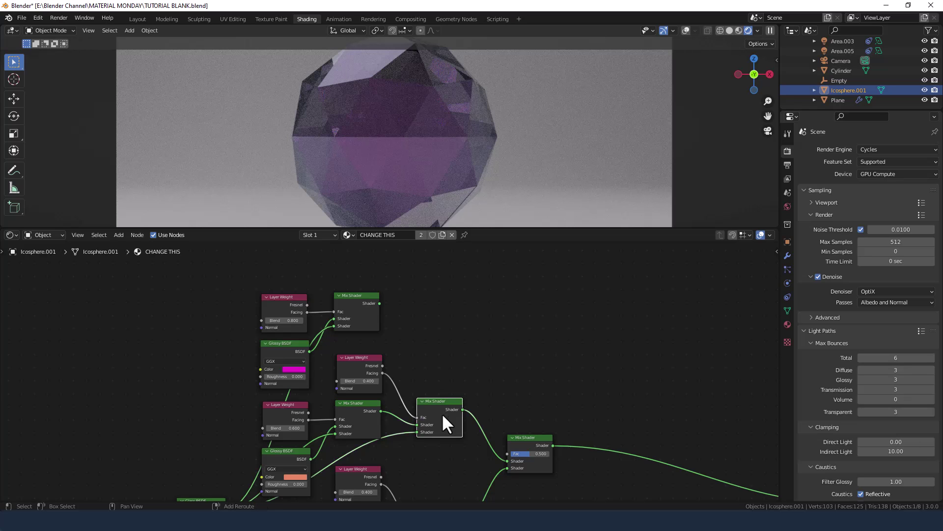
key(shift+d)
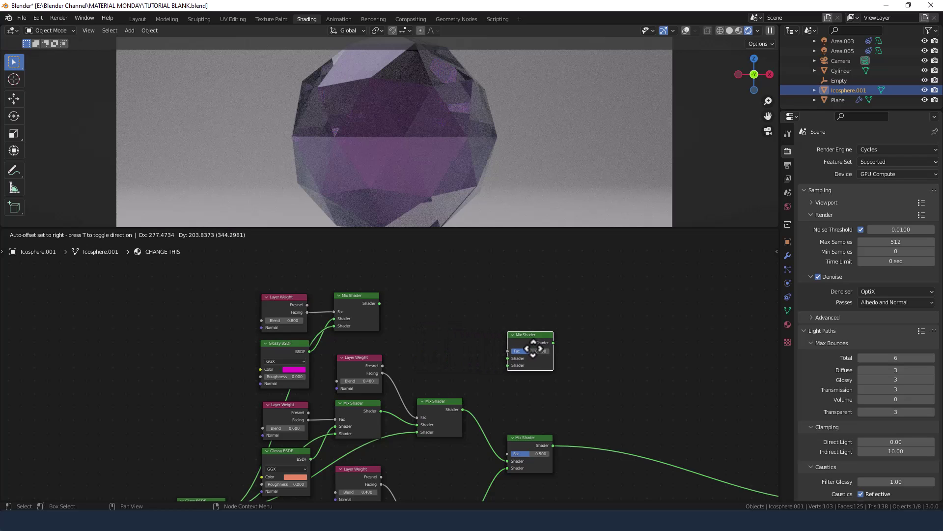
click(535, 347)
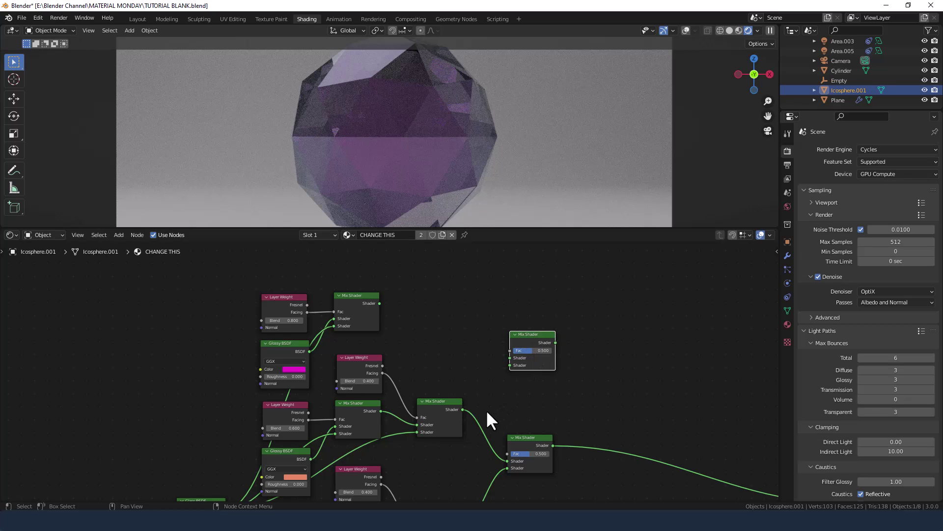
- Shift the Mix Shaders of the magenta, orange and blue branches and their second-column Layer Weights slightly down together
middle_drag(488, 411, 459, 407)
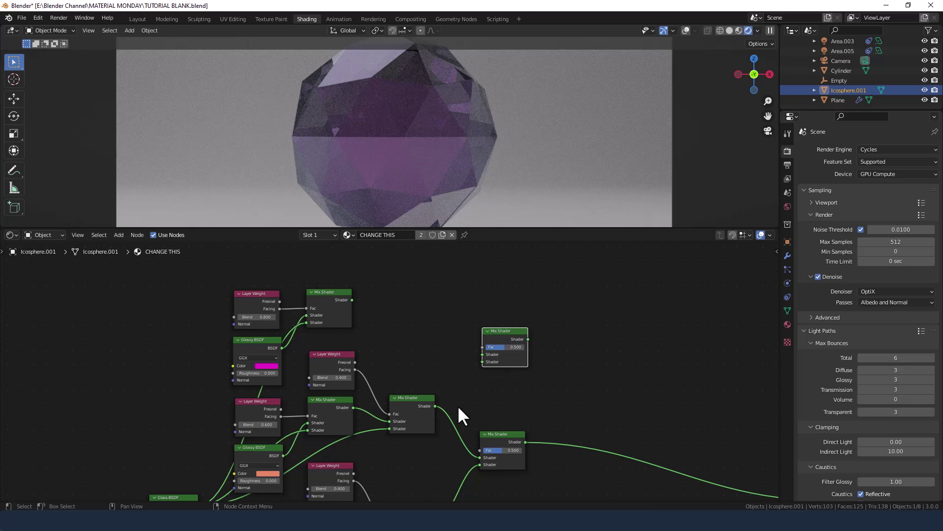
scroll(458, 405, down, 3)
middle_drag(456, 404, 468, 364)
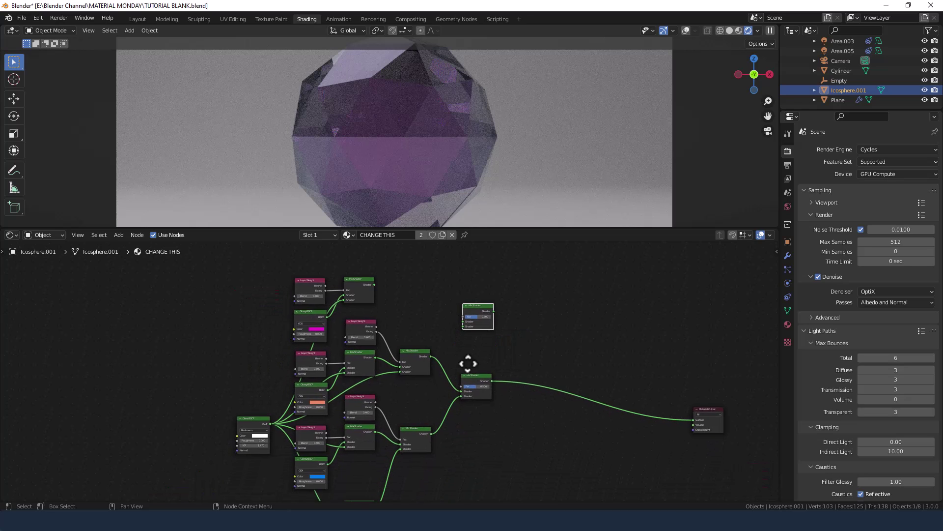
scroll(467, 368, down, 2)
middle_drag(442, 473, 451, 427)
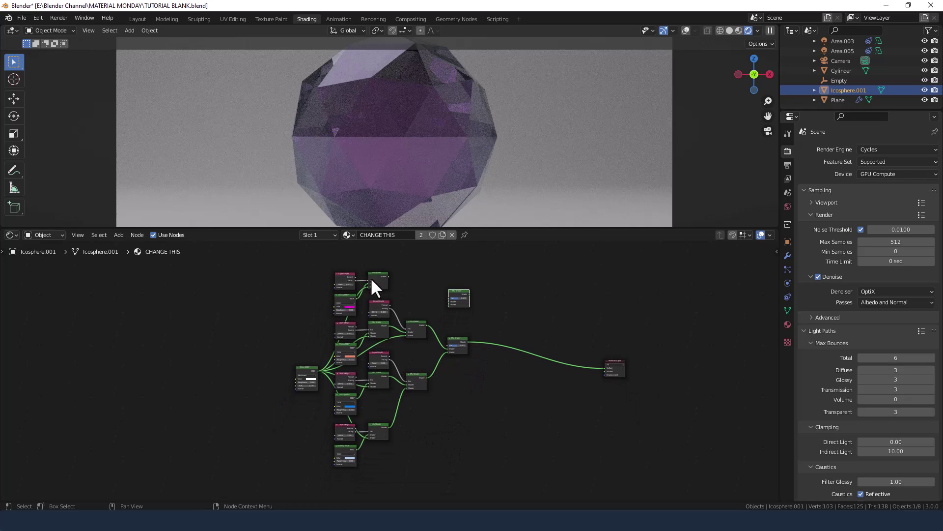
drag(374, 264, 422, 402)
key(g)
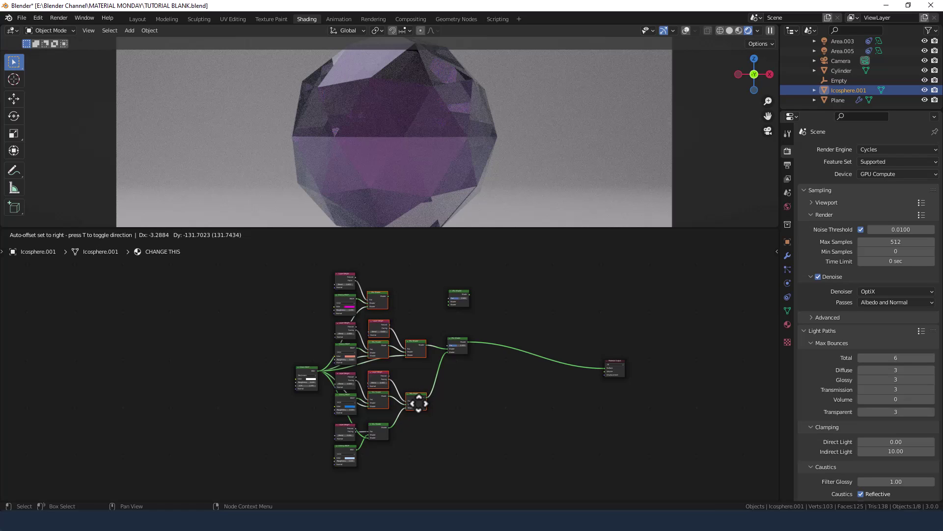
click(418, 403)
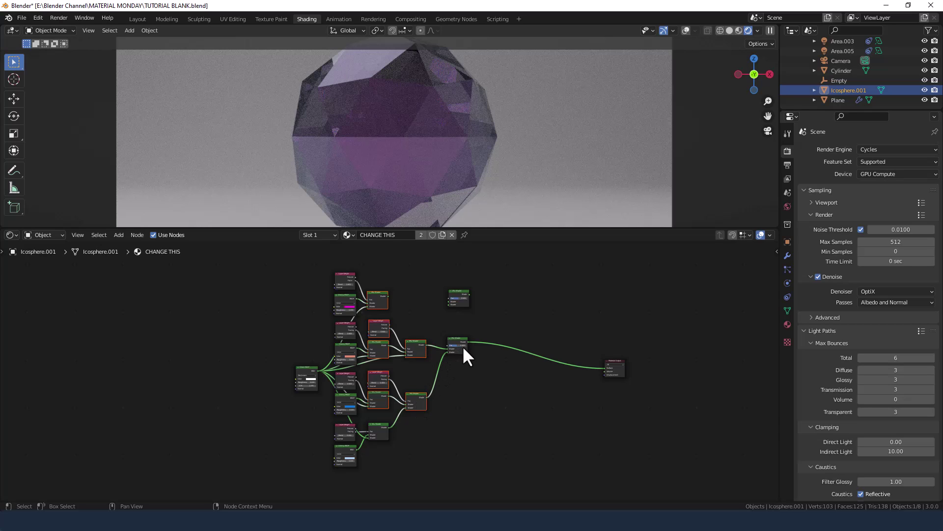
- Insert the copied Mix Shader before the Material Output, with the magenta layer in its first Shader input and the orange-blue mix in its second
drag(458, 297, 513, 333)
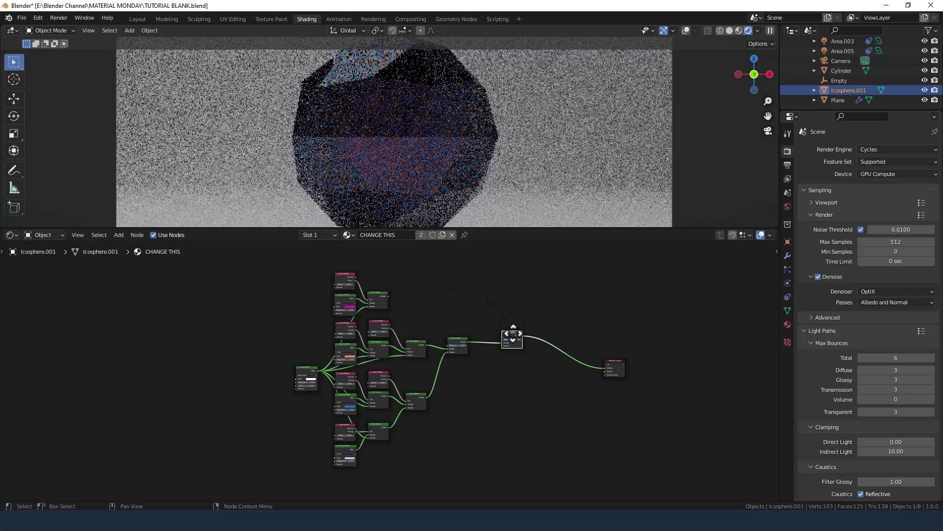
middle_drag(508, 355, 497, 349)
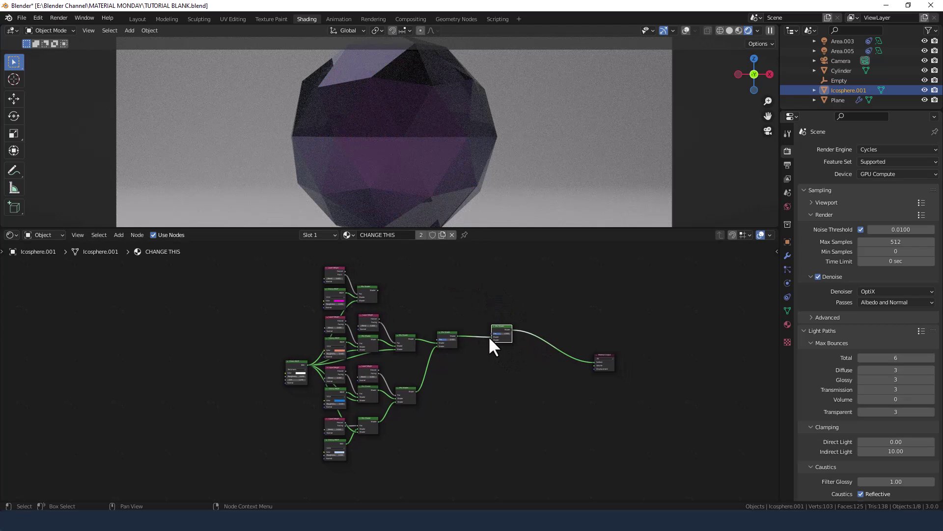
click(491, 338)
drag(378, 290, 498, 341)
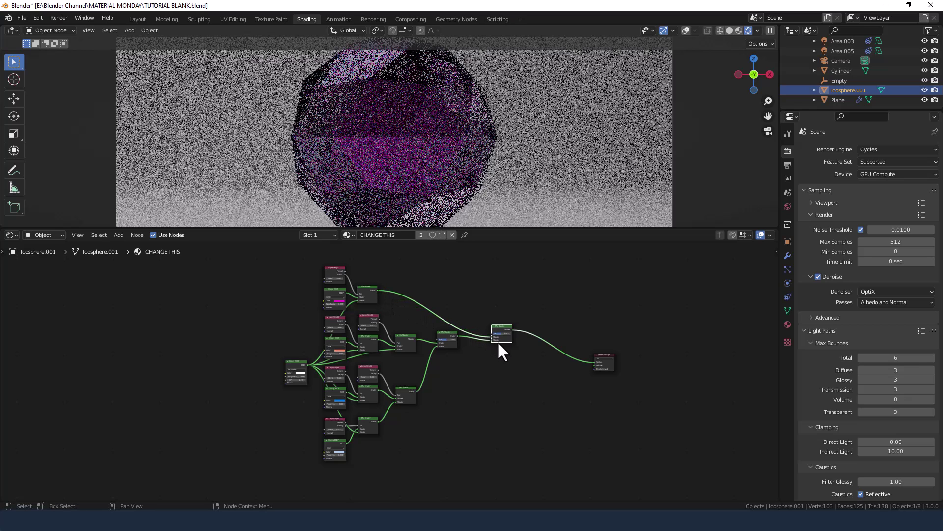
- Add a Light Path node and connect its Is Camera Ray output to the Fac of the final Mix Shader
middle_drag(516, 351, 471, 382)
scroll(491, 367, up, 2)
scroll(491, 370, up, 1)
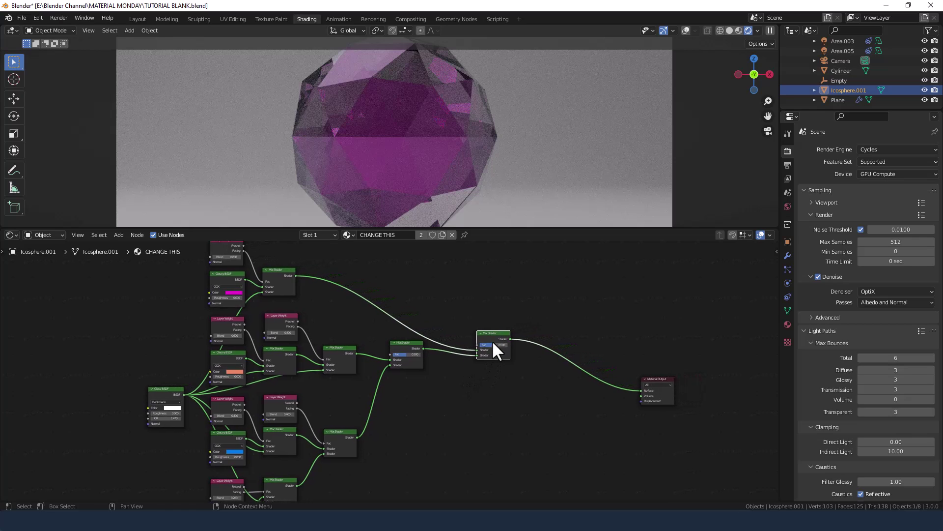
click(475, 291)
key(shift+a)
click(472, 292)
text(LIGHT)
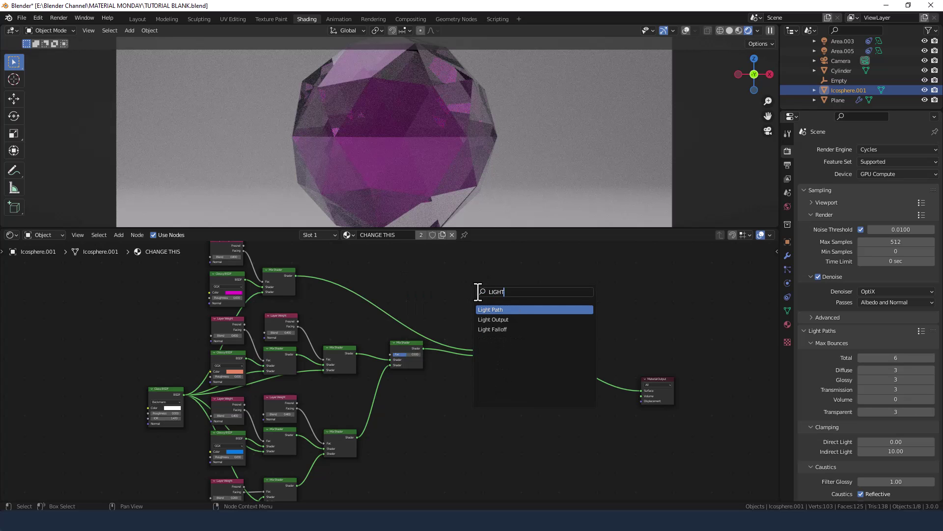
key(Return)
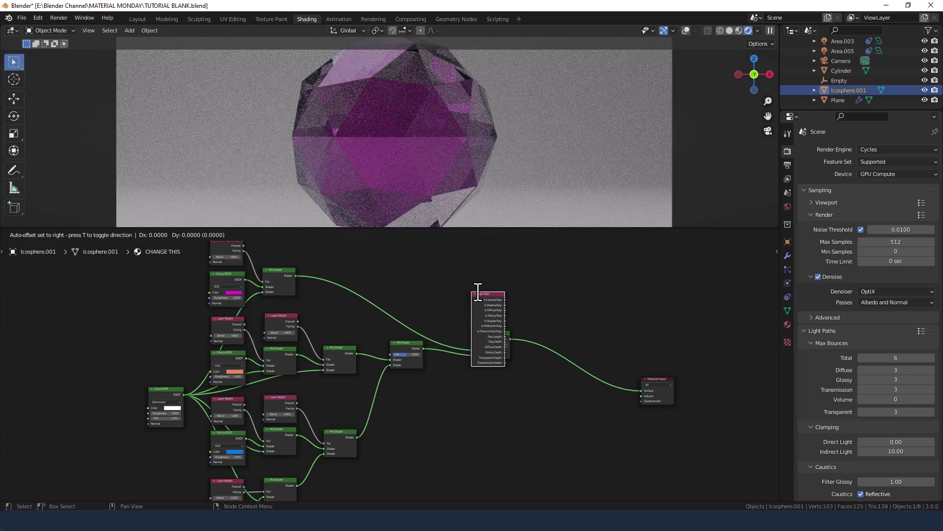
click(435, 283)
scroll(467, 303, up, 3)
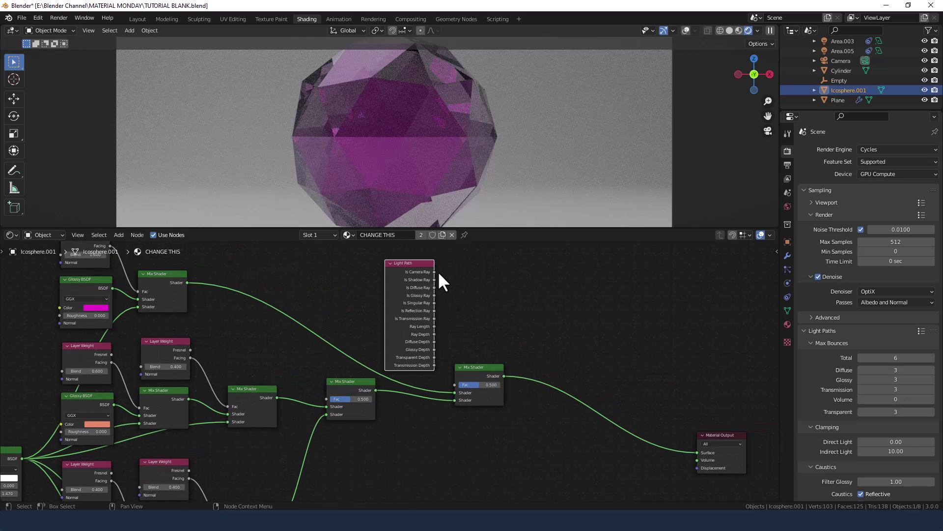
drag(435, 271, 454, 385)
scroll(472, 317, down, 3)
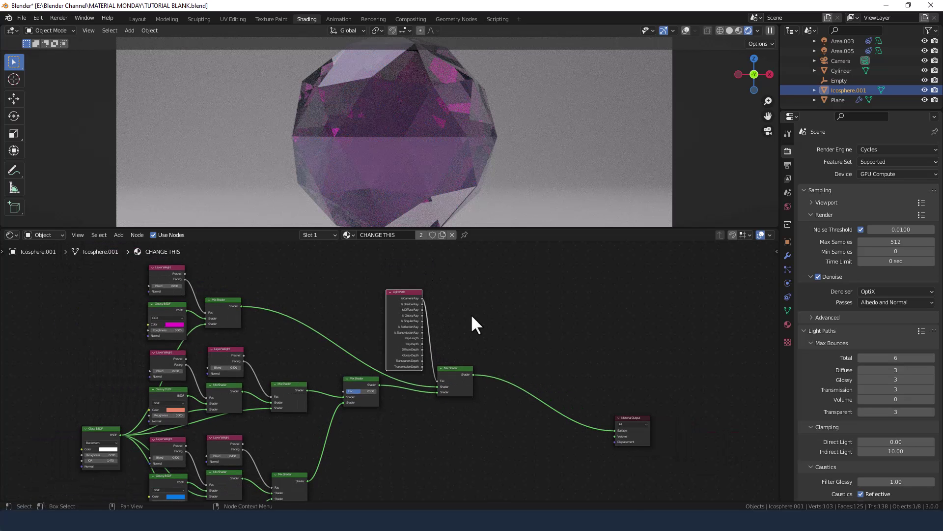
- Move the Mix Shader joining the orange and blue branches and the orange branch's outer Mix Shader closer to the final Mix Shader
middle_drag(472, 317, 569, 291)
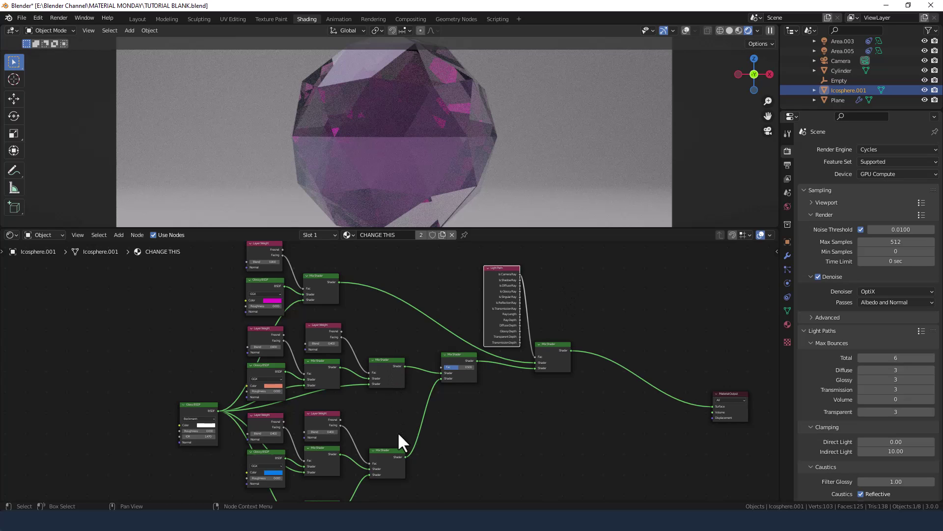
scroll(400, 442, down, 1)
middle_drag(400, 442, 390, 392)
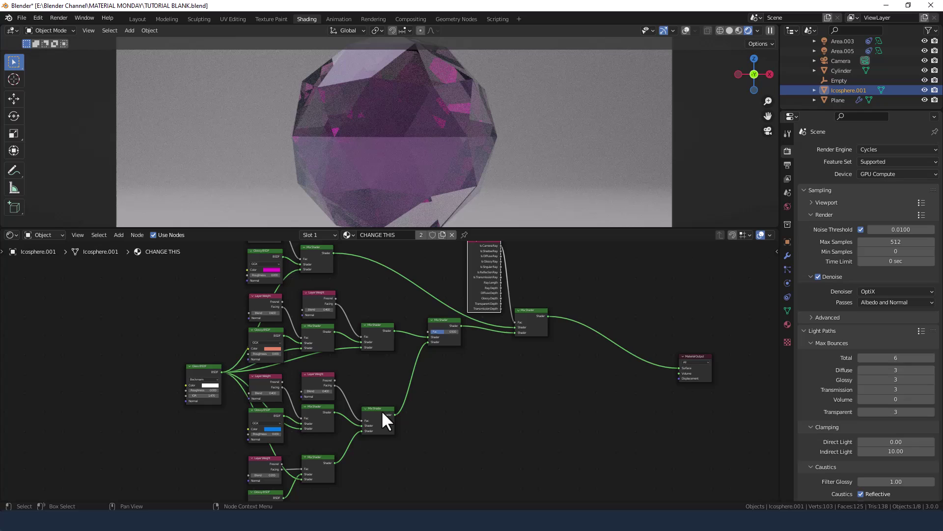
click(383, 337)
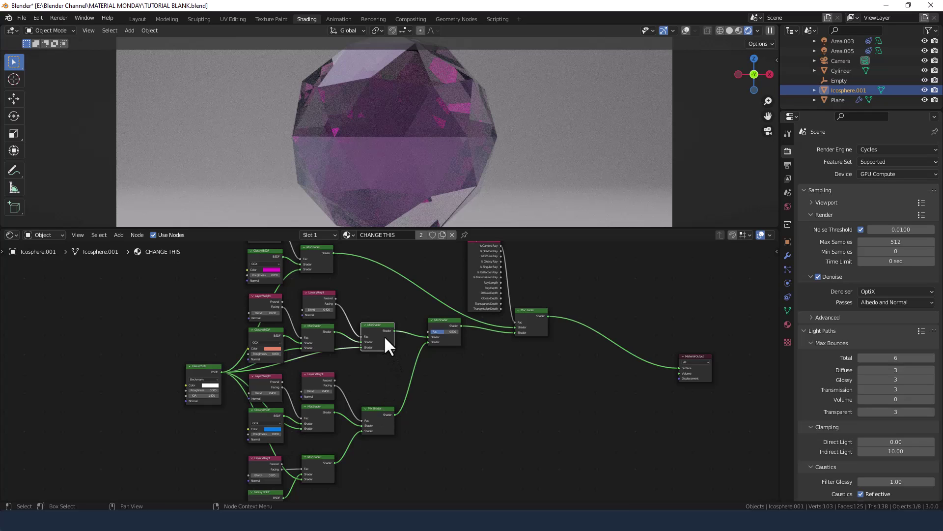
key(g)
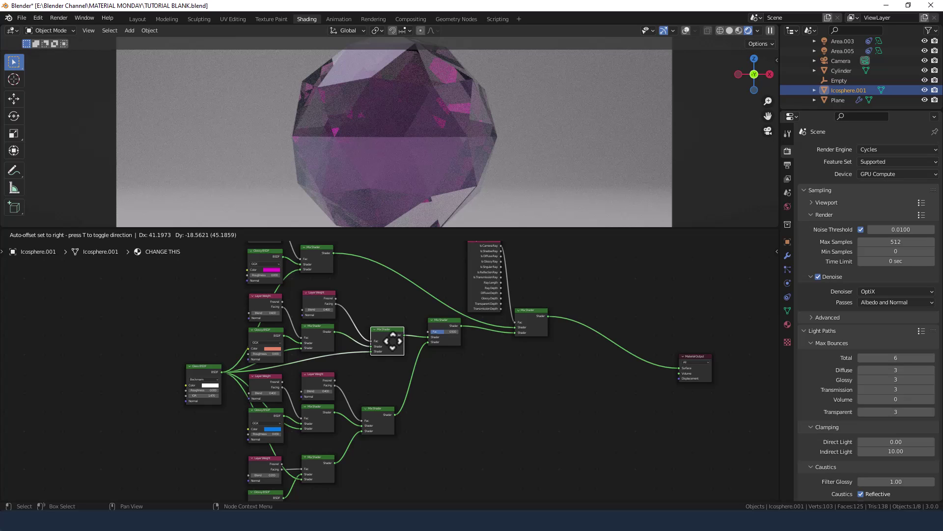
click(487, 346)
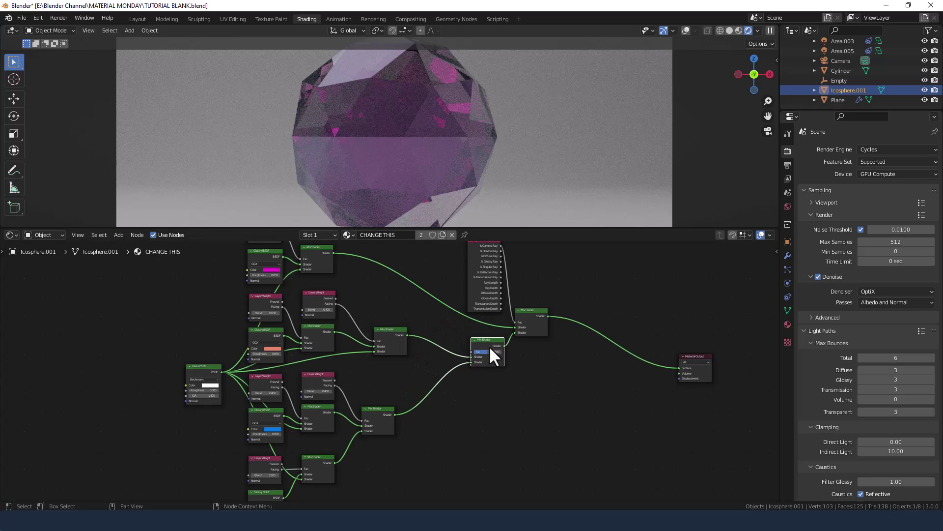
drag(396, 335, 434, 341)
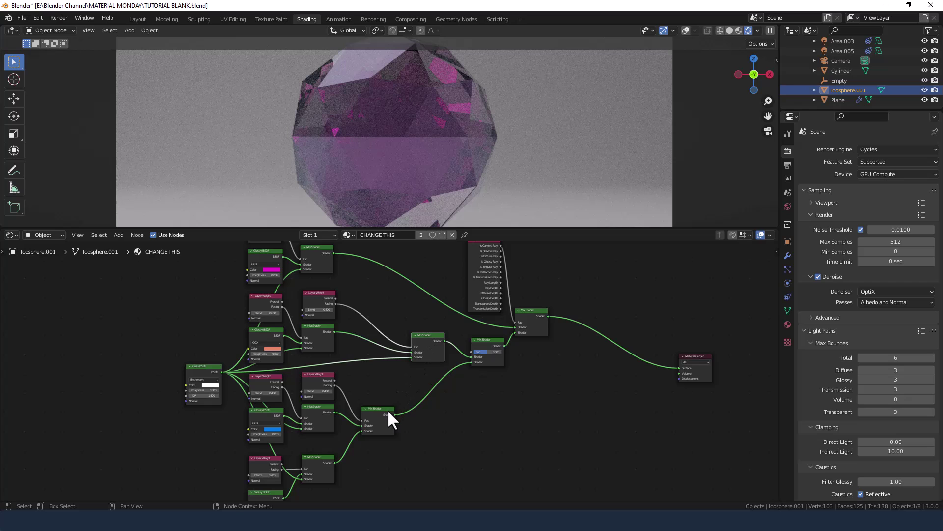
- Reroute the blue branch's Mix Shader into the orange branch's outer Mix Shader in place of the Glass BSDF, and unlink it from the joining Mix Shader
drag(388, 411, 411, 357)
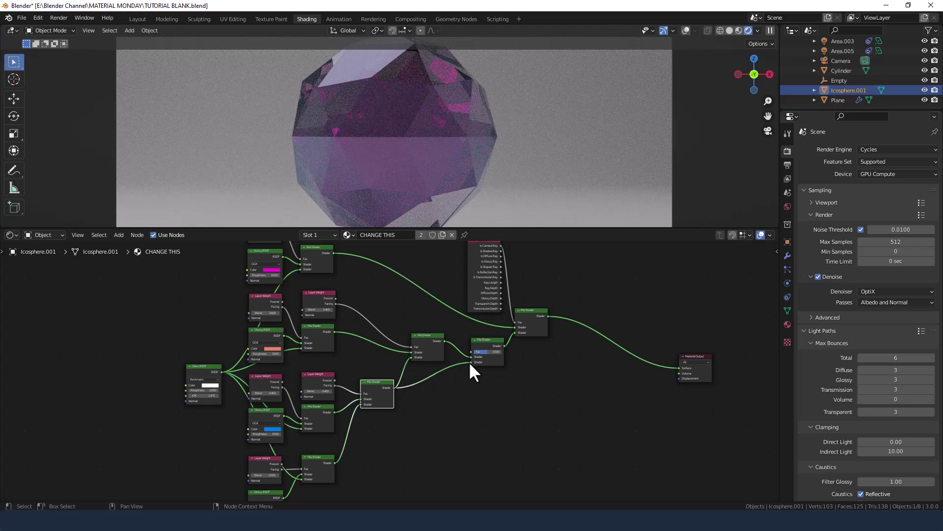
drag(470, 362, 429, 397)
drag(488, 339, 481, 333)
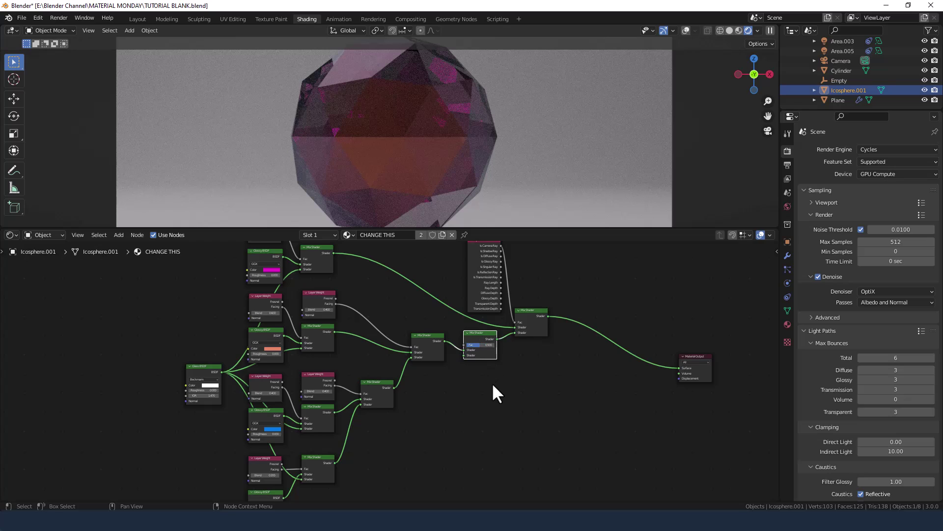
- Spread out the Light Path, final Mix Shader, joining Mix Shader and outer orange and blue Mix Shaders to tidy the node layout
middle_drag(492, 383, 472, 400)
click(460, 303)
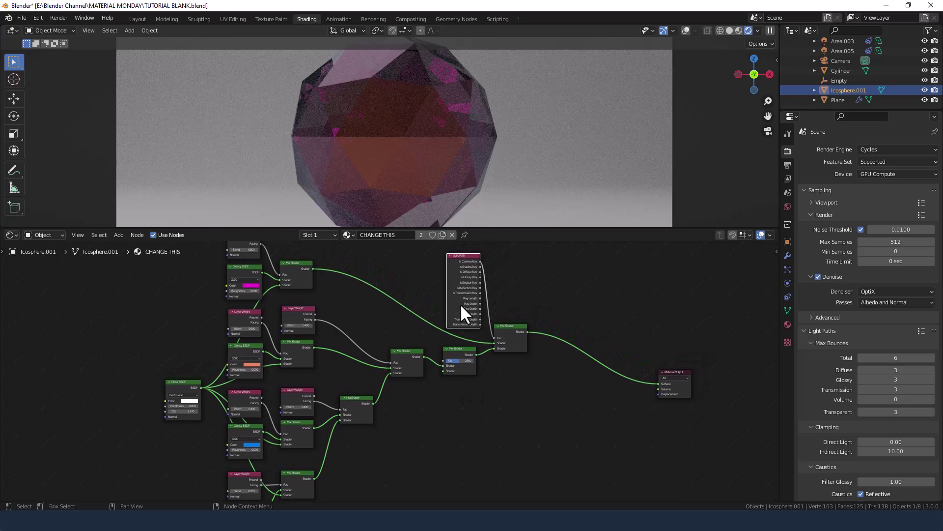
shift+click(508, 333)
drag(506, 332, 554, 327)
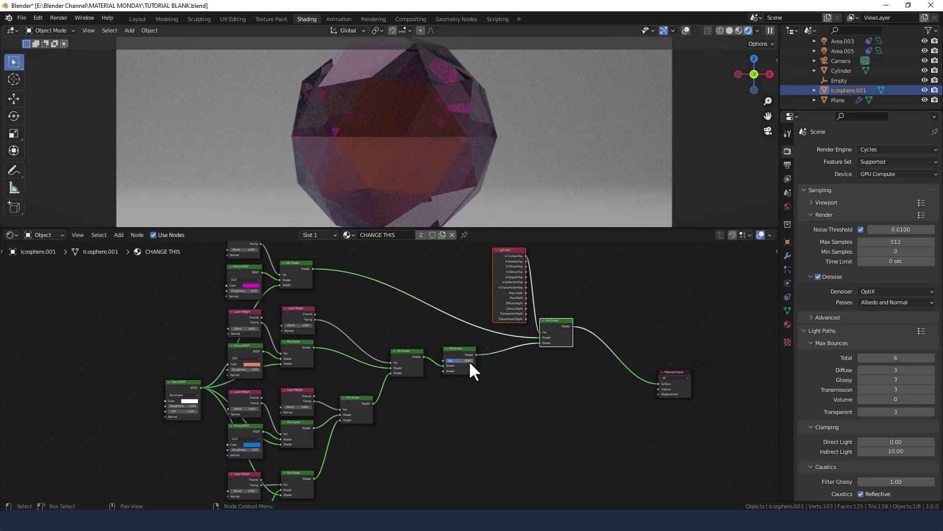
drag(464, 351, 473, 342)
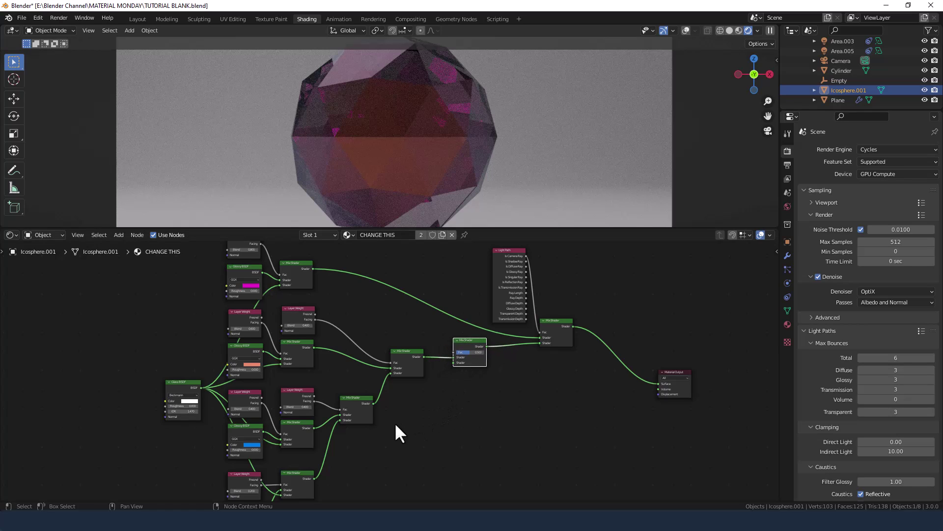
drag(460, 355, 460, 335)
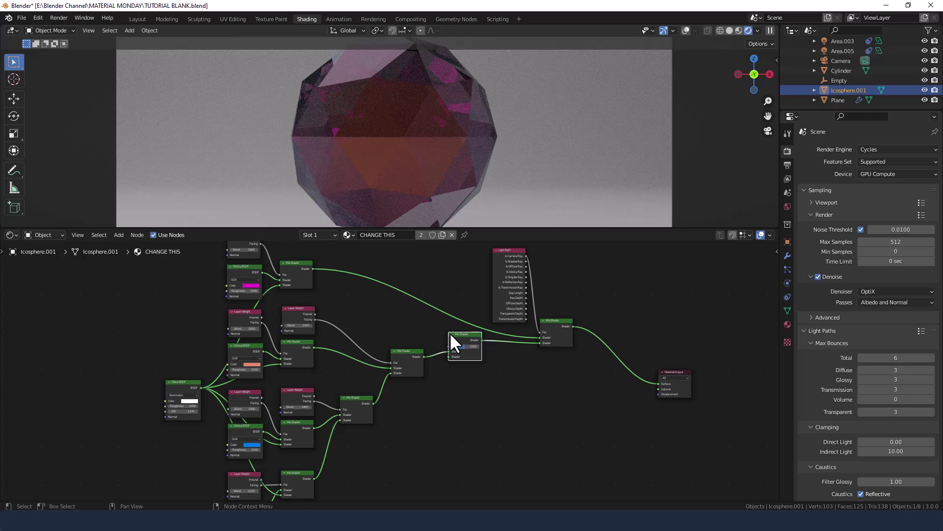
drag(363, 413, 366, 457)
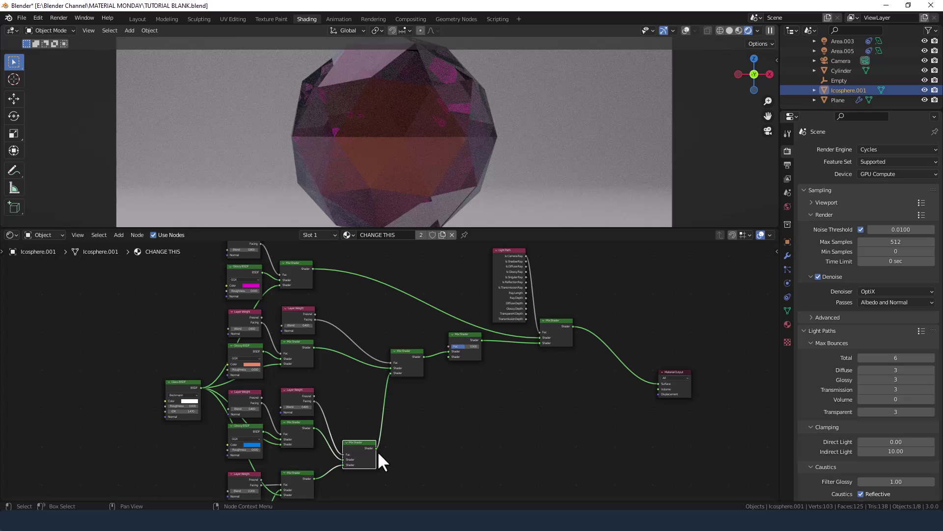
drag(407, 360, 413, 413)
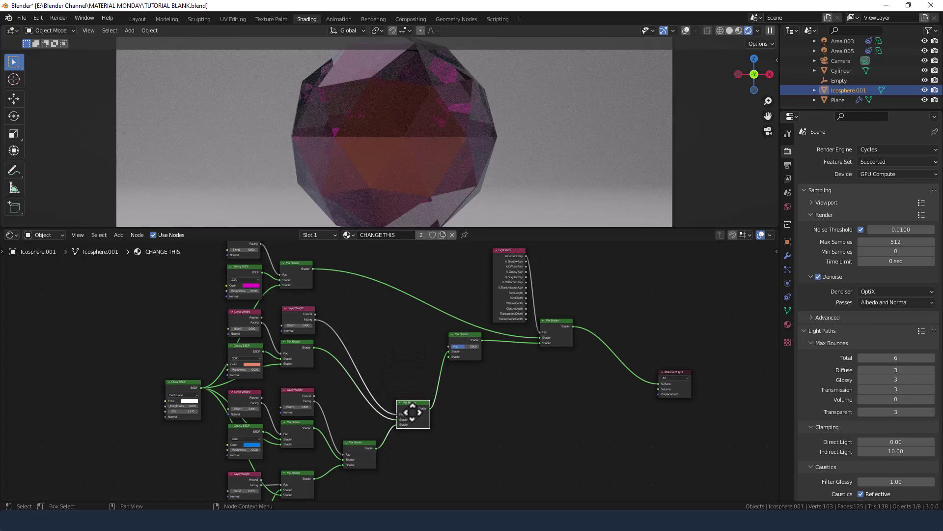
- Connect the orange branch's outer Mix Shader directly to the final Mix Shader's second Shader input and delete the redundant joining Mix Shader
drag(459, 337, 477, 363)
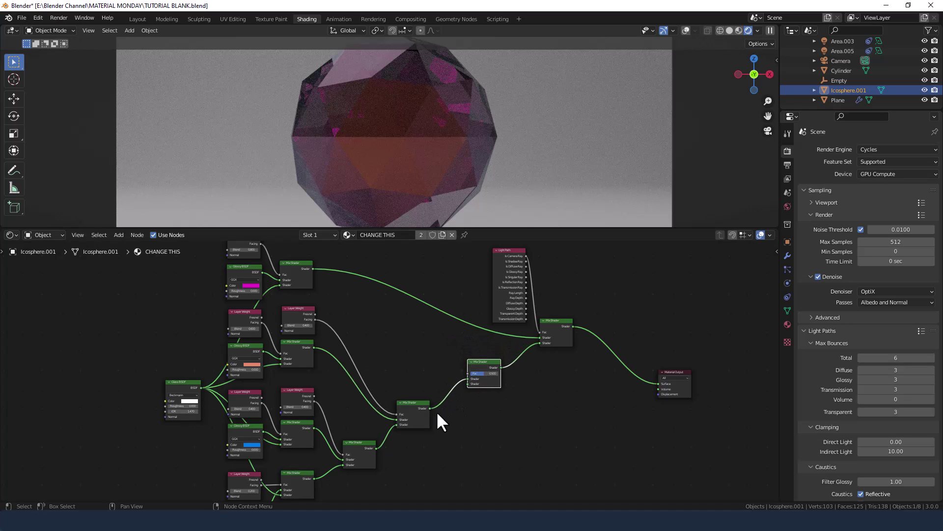
drag(430, 409, 468, 384)
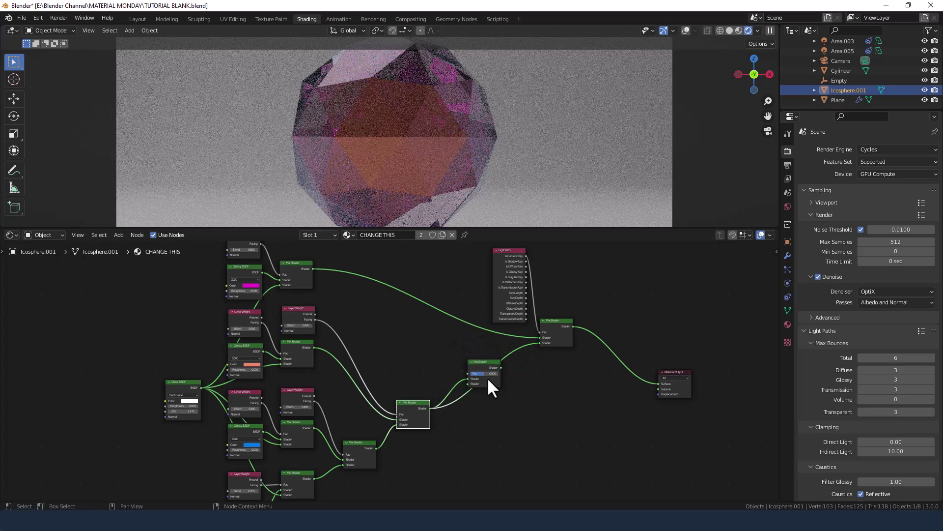
click(490, 382)
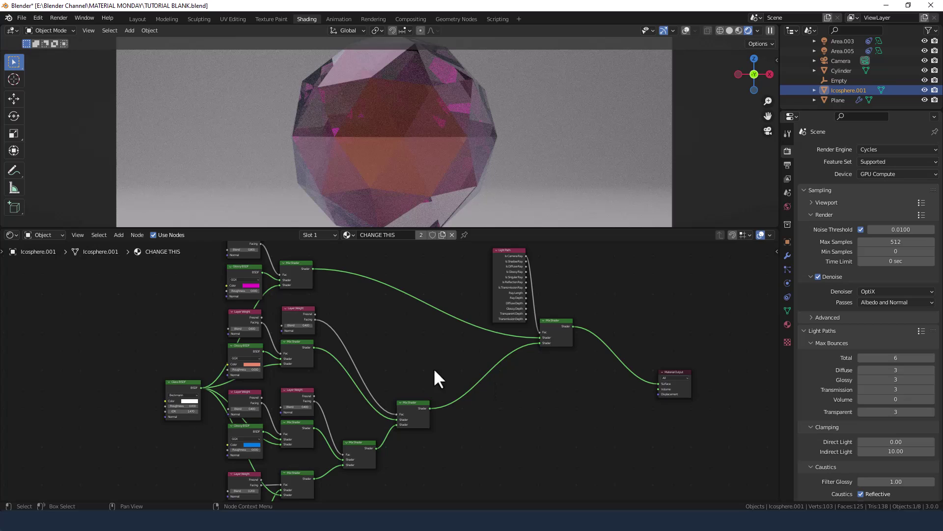
- Move the Light Path, final Mix Shader and Material Output closer to the joined colour branches
click(511, 272)
shift+click(546, 323)
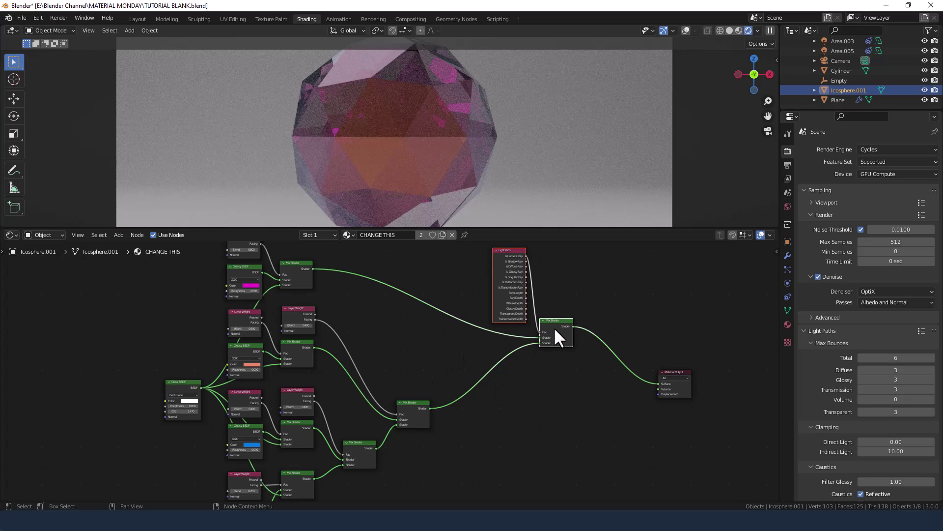
key(g)
click(480, 368)
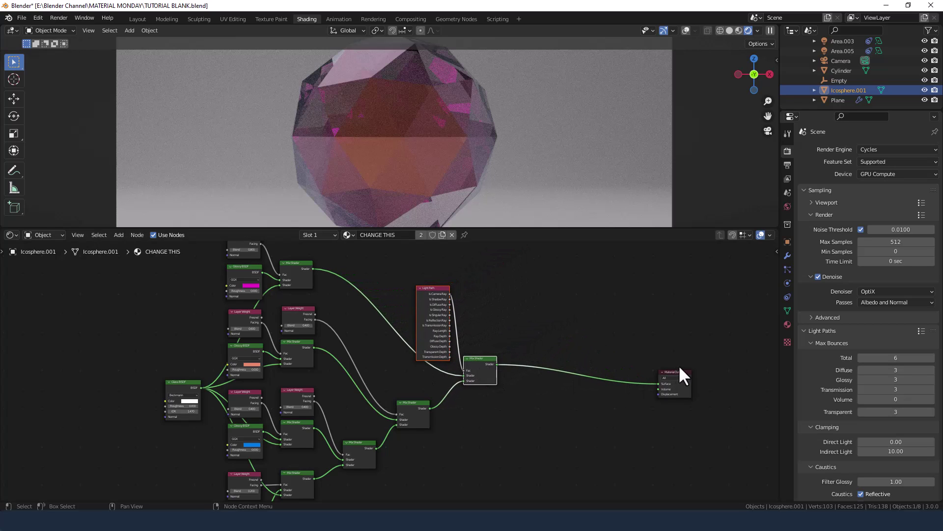
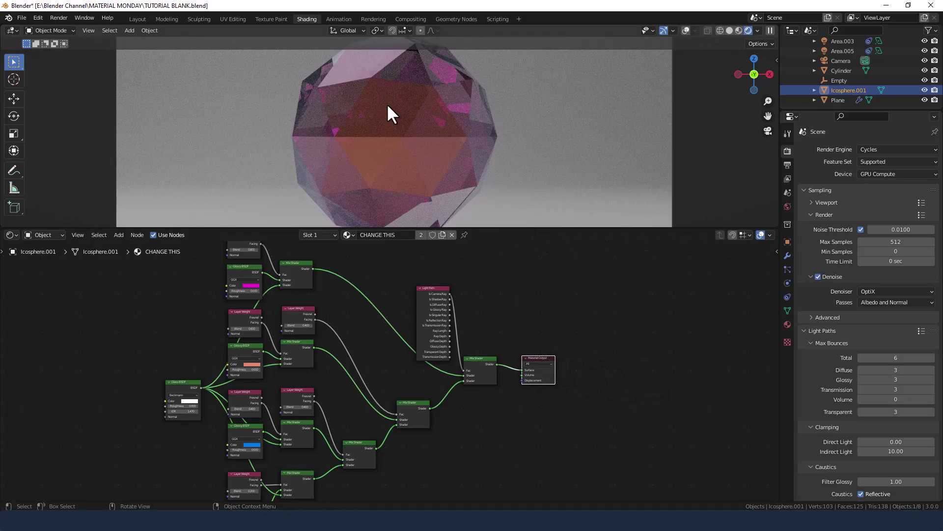
- Examine the rendered icosphere from another angle and review the material's colour branches in an enlarged node editor
middle_drag(386, 113, 463, 126)
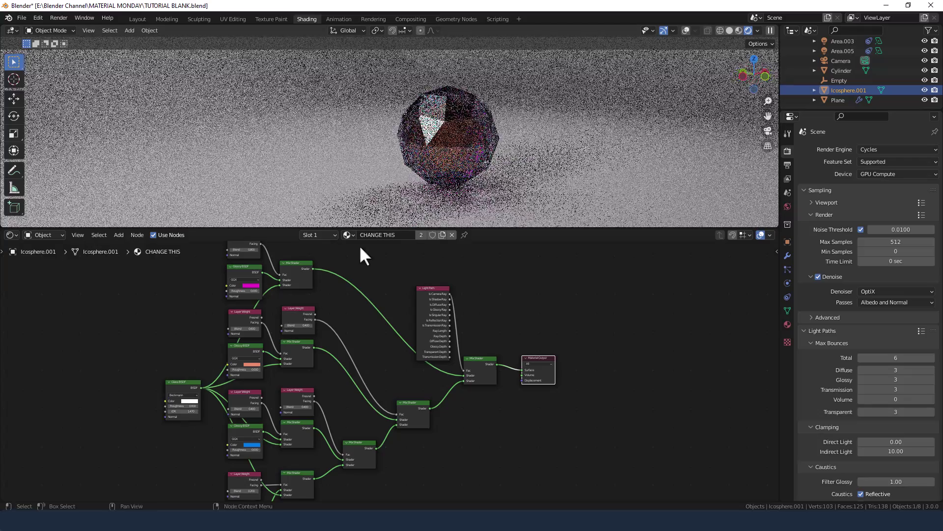
middle_drag(434, 153, 709, 142)
click(767, 132)
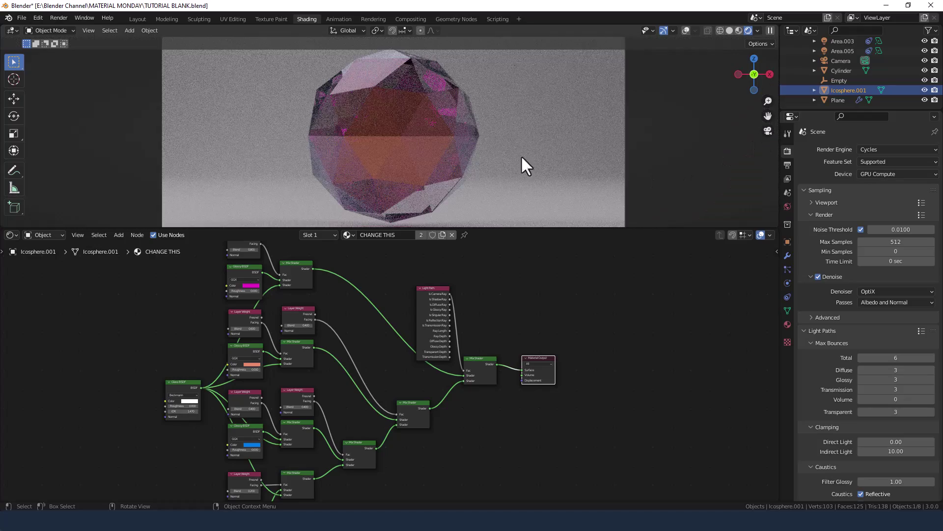
drag(478, 227, 480, 143)
middle_drag(527, 385, 547, 401)
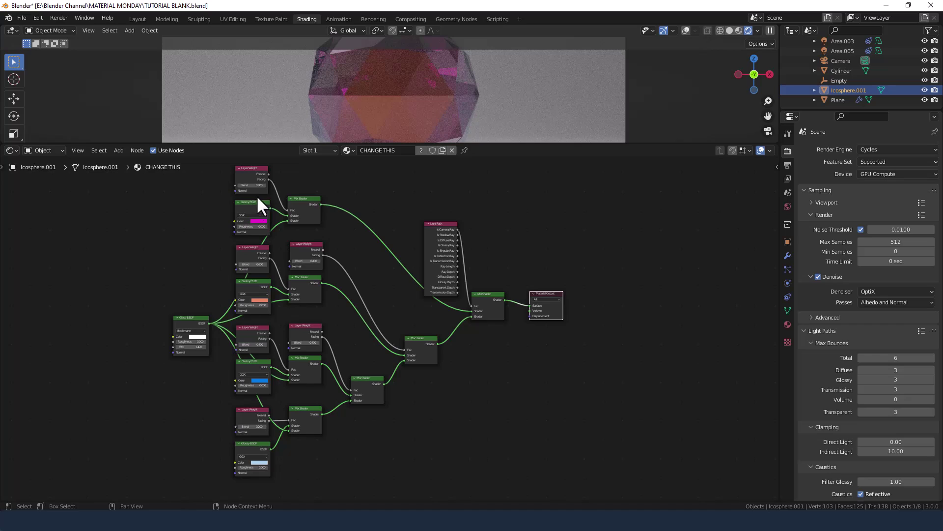
drag(214, 180, 304, 216)
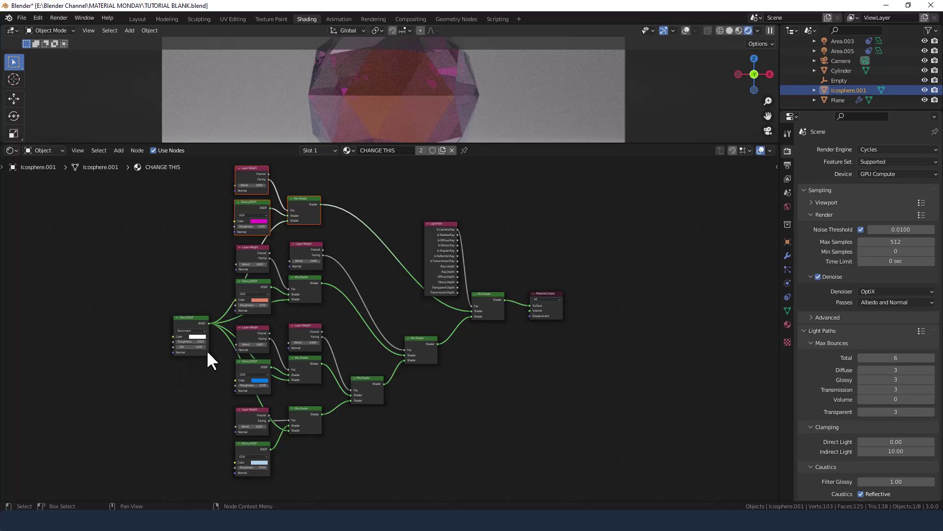
click(198, 337)
mouse_move(204, 319)
mouse_down()
mouse_move(215, 320)
mouse_move(199, 326)
mouse_up()
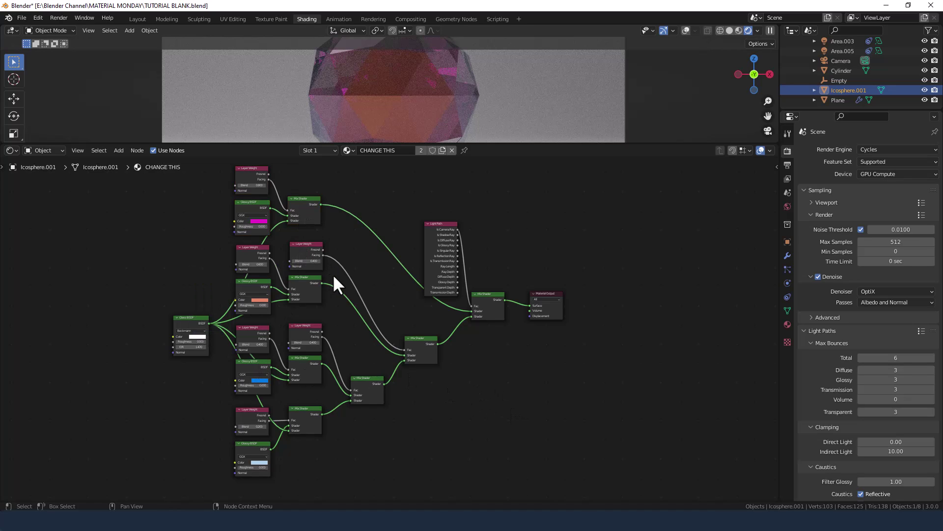
- Compact the node layout by moving the colour branches' Mix Shaders and the Mix Shaders that join them closer together
drag(308, 202, 311, 310)
click(308, 424)
drag(308, 424, 310, 406)
drag(377, 402, 374, 392)
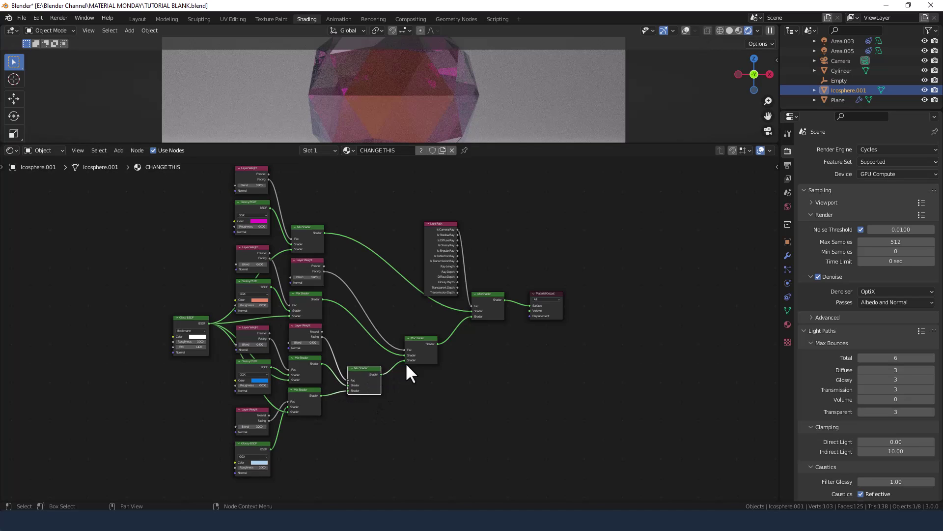
drag(427, 351, 418, 358)
- Bring the Light Path, final Mix Shader and Material Output in close beside the compacted branches
click(456, 273)
shift+click(486, 305)
drag(491, 312, 459, 322)
middle_drag(475, 371, 512, 363)
drag(582, 291, 556, 297)
scroll(526, 362, down, 2)
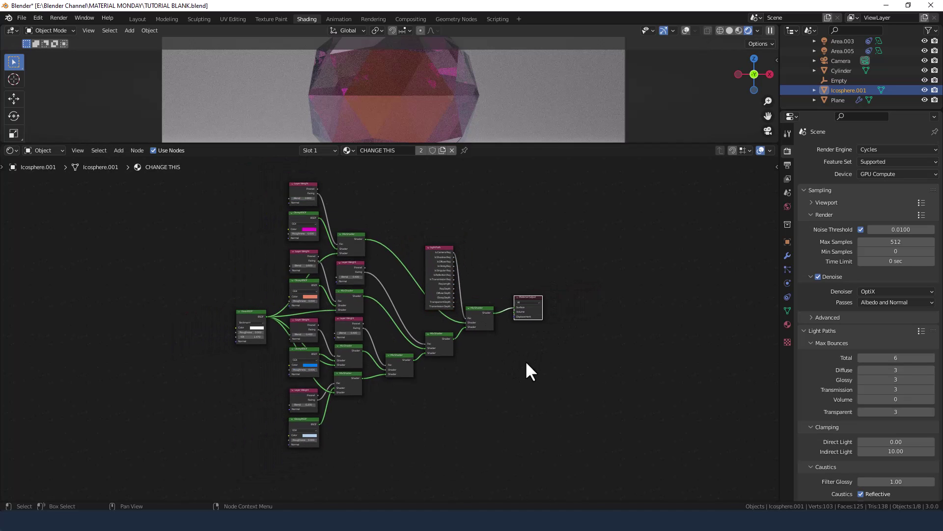
- Combine all nodes except the Glass BSDF and Material Output into one node group
drag(289, 175, 495, 466)
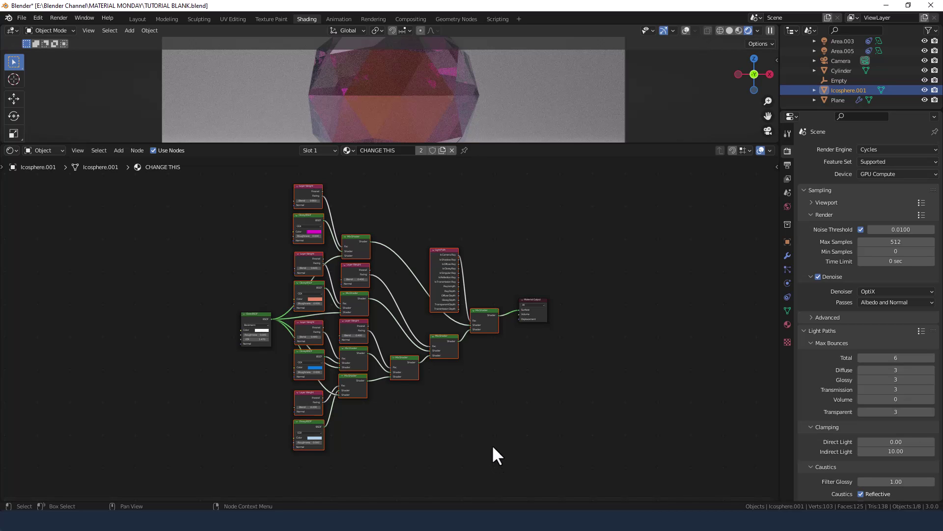
key(ctrl)
key(ctrl+g)
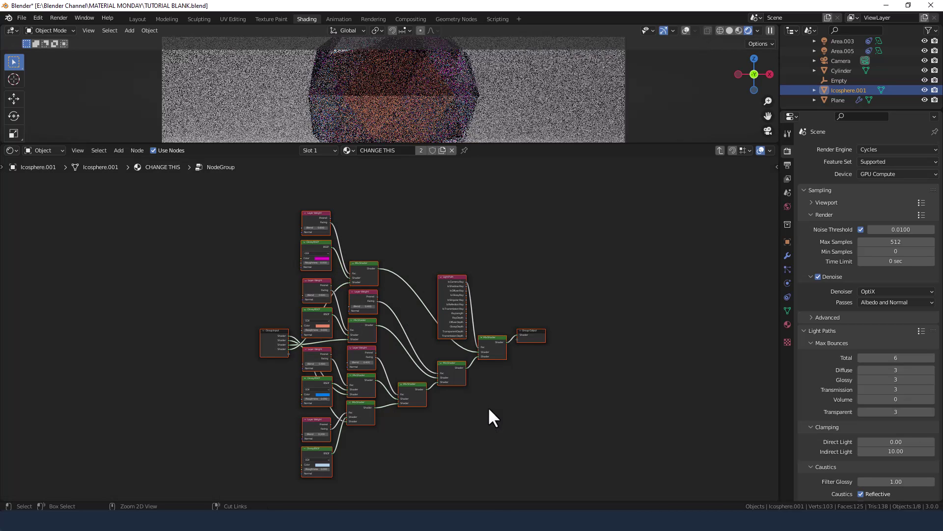
- Expose the Color of the magenta, orange, blue and pale blue Glossy BSDFs as separate inputs on the Group Input
scroll(485, 408, up, 3)
middle_drag(373, 259, 522, 260)
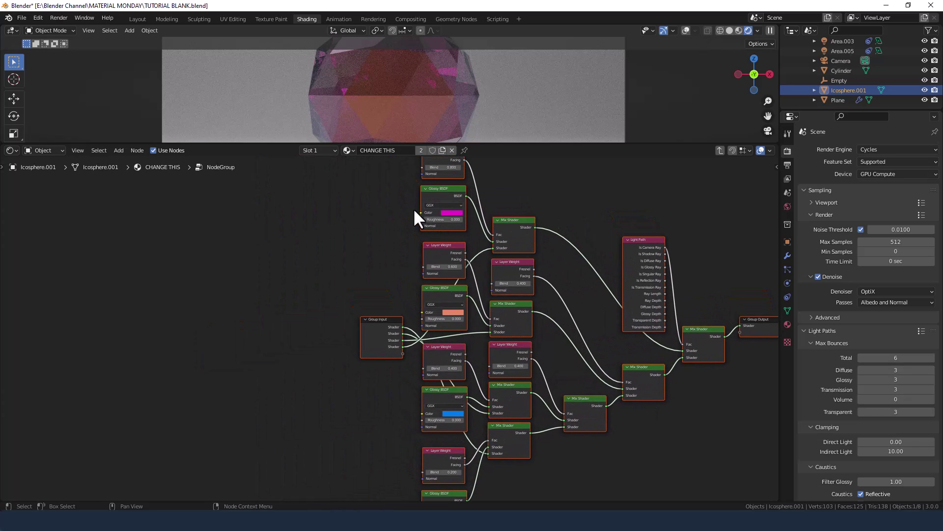
drag(403, 352, 419, 212)
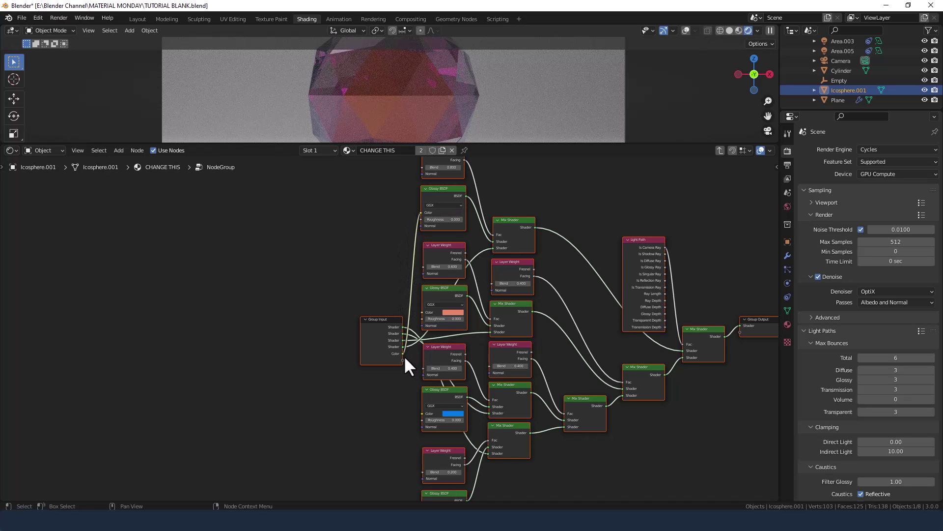
drag(403, 359, 422, 313)
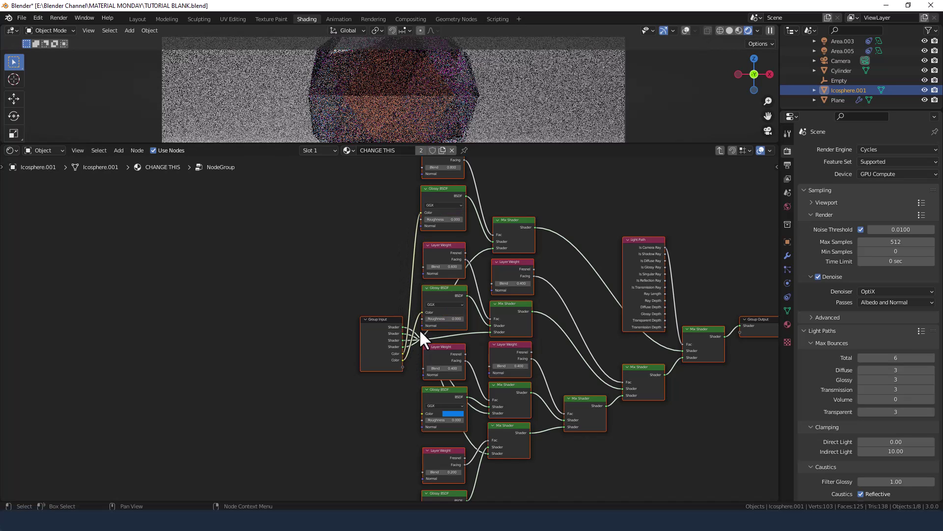
drag(404, 367, 421, 414)
middle_drag(395, 432, 383, 299)
drag(388, 292, 408, 436)
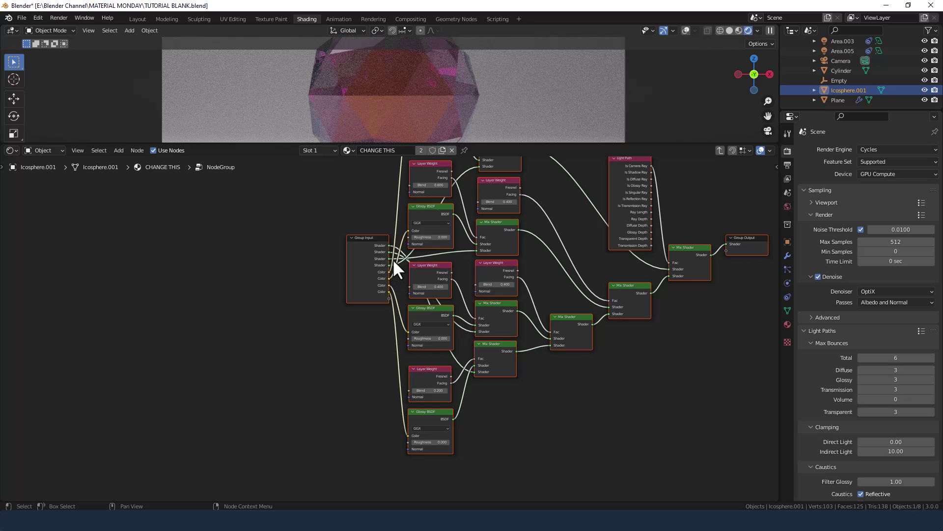
- Move the Group Input node farther away from the Glossy BSDF and Layer Weight nodes
key(g)
click(331, 267)
click(336, 287)
key(g)
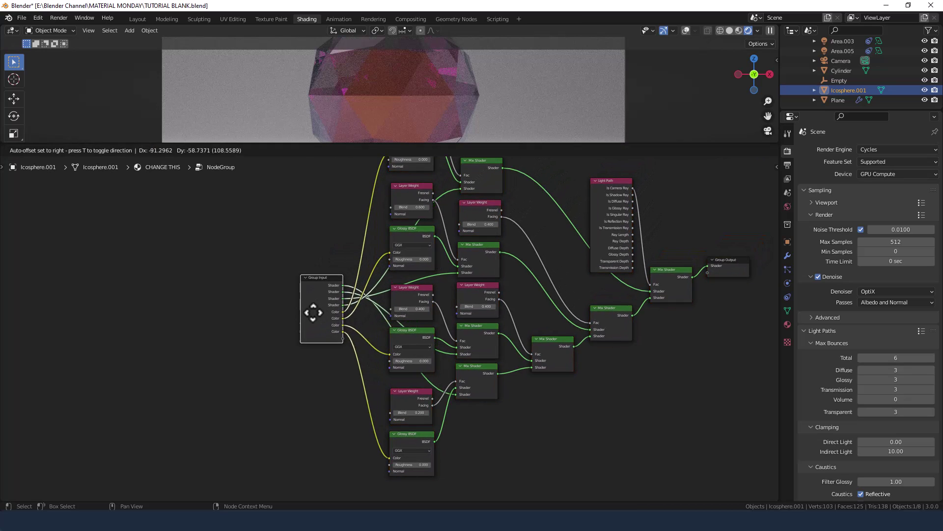
click(287, 326)
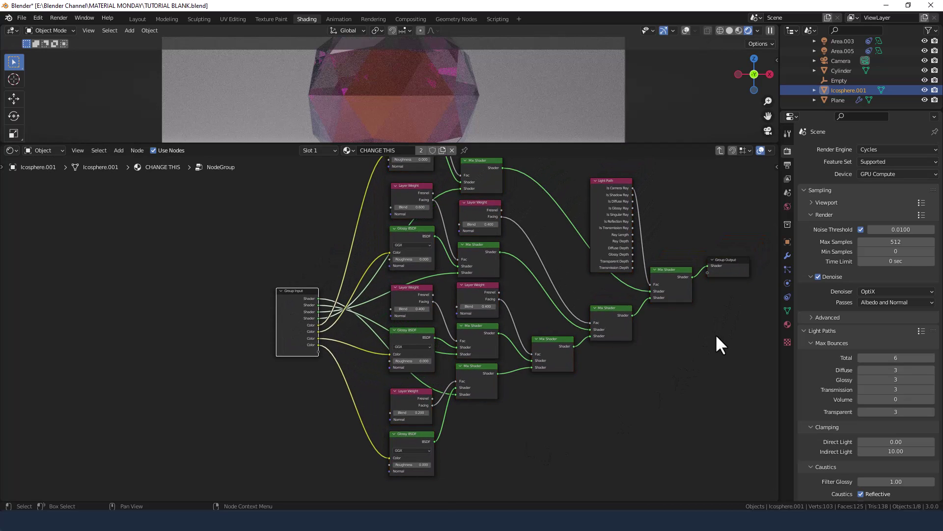
- Show the group's full input list and reorder it so the four Color inputs come before the four Shader inputs
key(n)
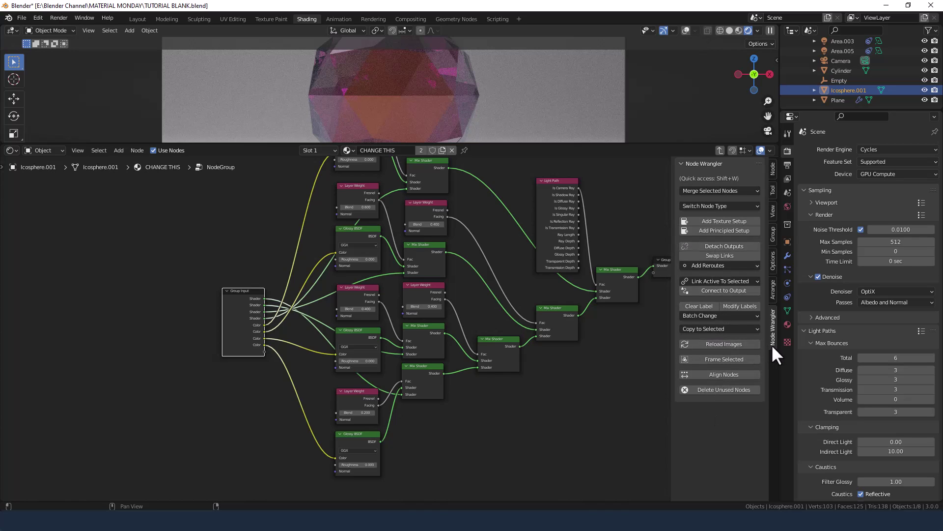
click(773, 235)
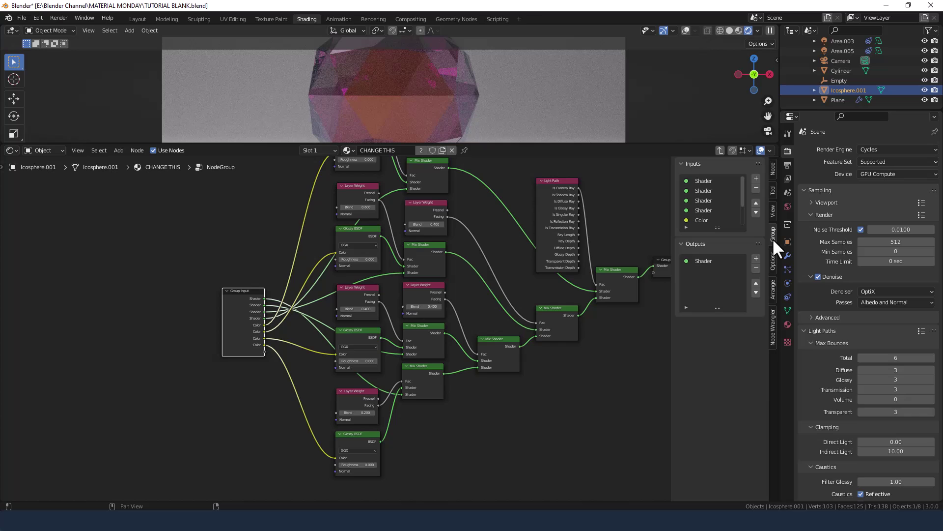
drag(721, 231, 718, 296)
click(710, 181)
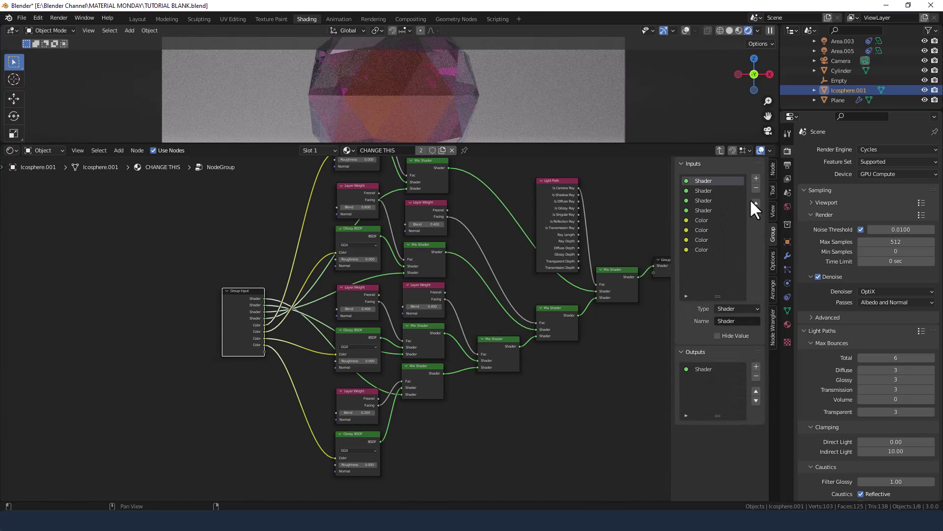
click(756, 213)
click(756, 212)
click(756, 212)
click(756, 212)
click(756, 212)
click(756, 212)
click(756, 213)
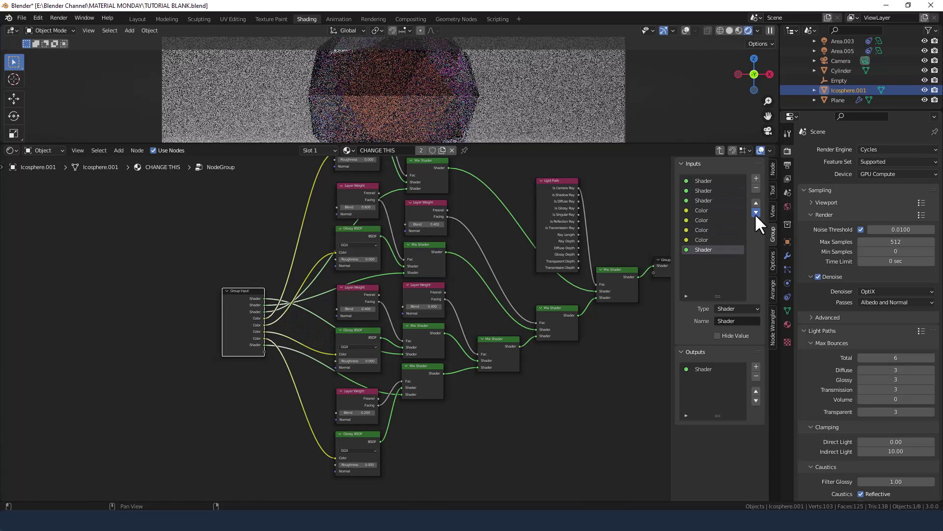
click(699, 180)
click(756, 213)
click(756, 212)
click(756, 212)
click(756, 213)
click(756, 213)
click(756, 212)
click(756, 213)
click(717, 190)
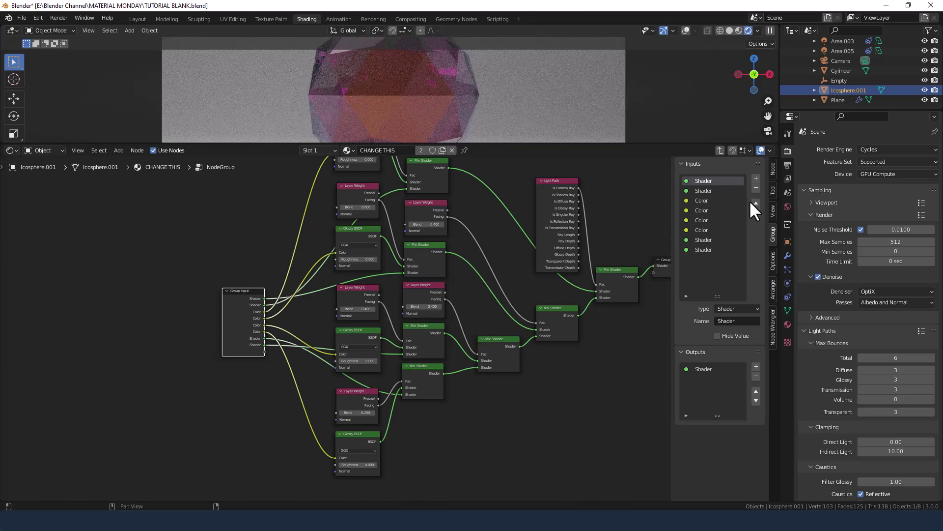
click(756, 213)
click(756, 212)
click(755, 212)
click(756, 213)
click(756, 213)
click(756, 211)
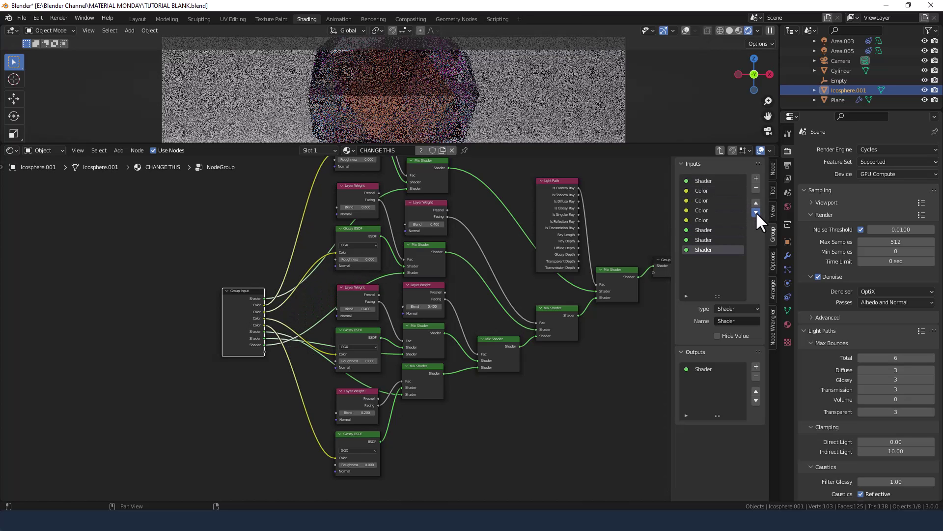
click(706, 181)
click(756, 212)
click(756, 213)
click(756, 213)
click(756, 213)
click(755, 213)
click(756, 212)
click(756, 213)
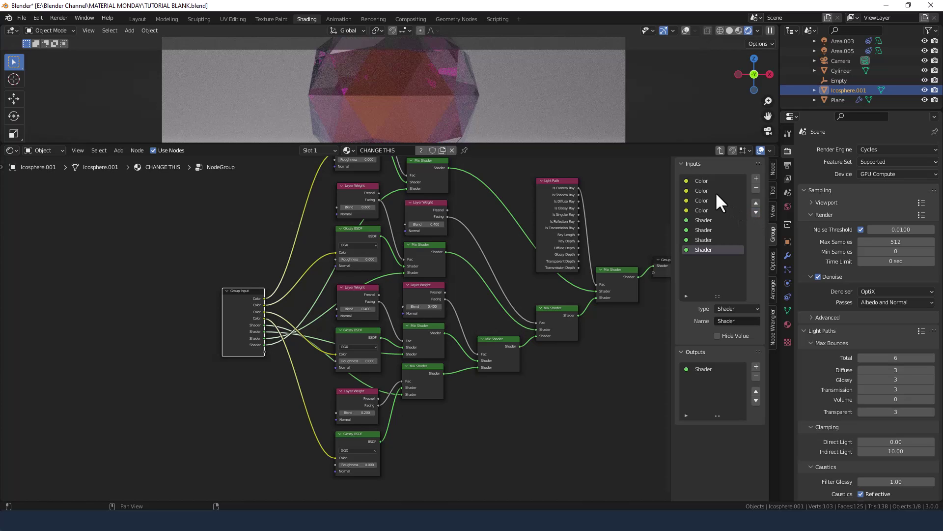
- Rename the group's magenta and orange Color inputs to Color1 and Color2
click(704, 180)
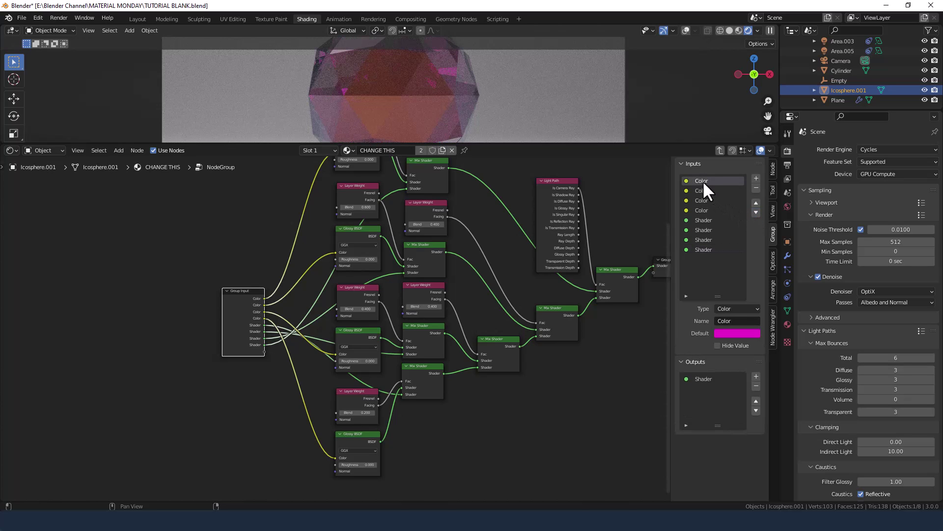
key(End)
text(1)
key(Return)
click(705, 192)
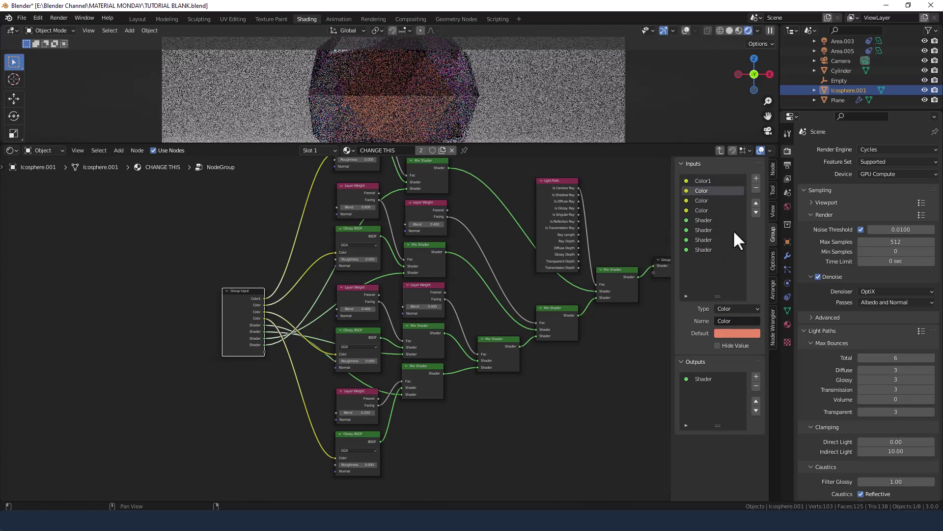
click(738, 321)
key(End)
text(2)
key(Return)
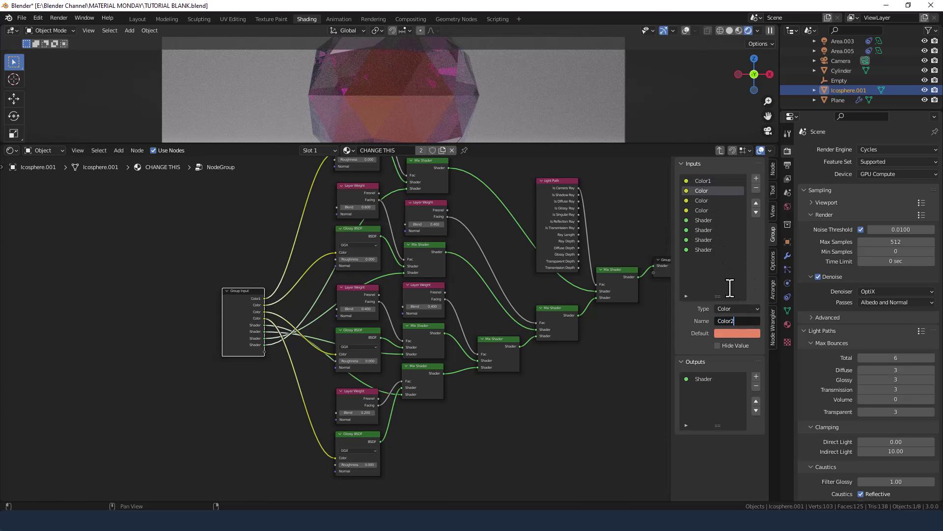
- Rename the group's blue and pale blue Color inputs to Color3 and Color4
click(703, 200)
click(738, 322)
key(End)
text(2)
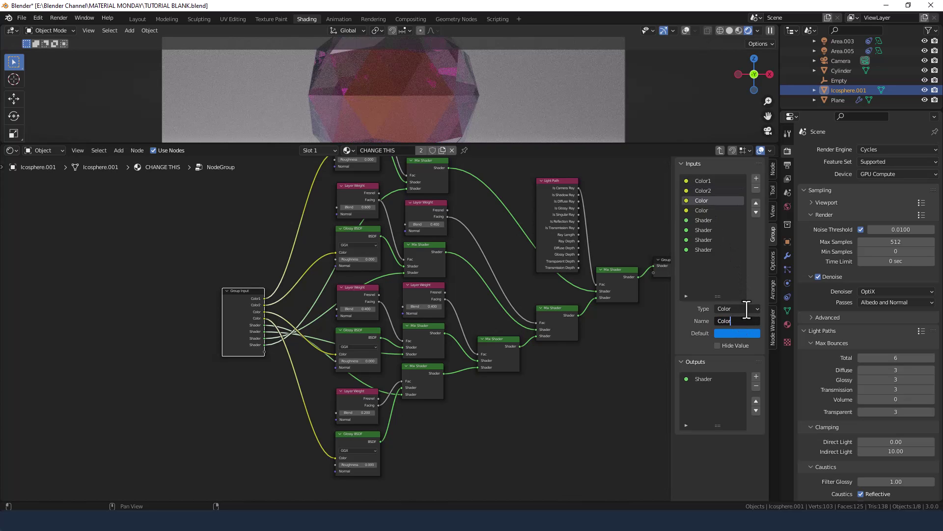
key(Return)
click(698, 209)
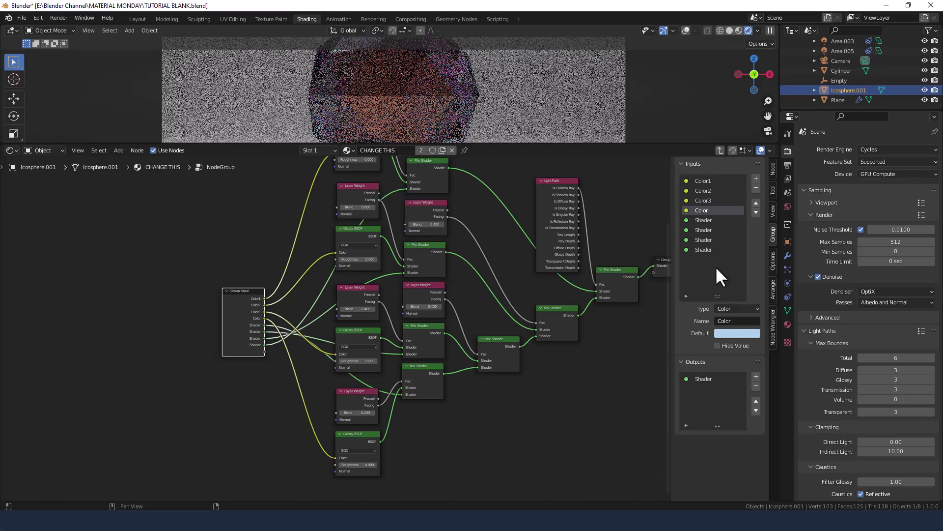
click(735, 320)
key(End)
text(4)
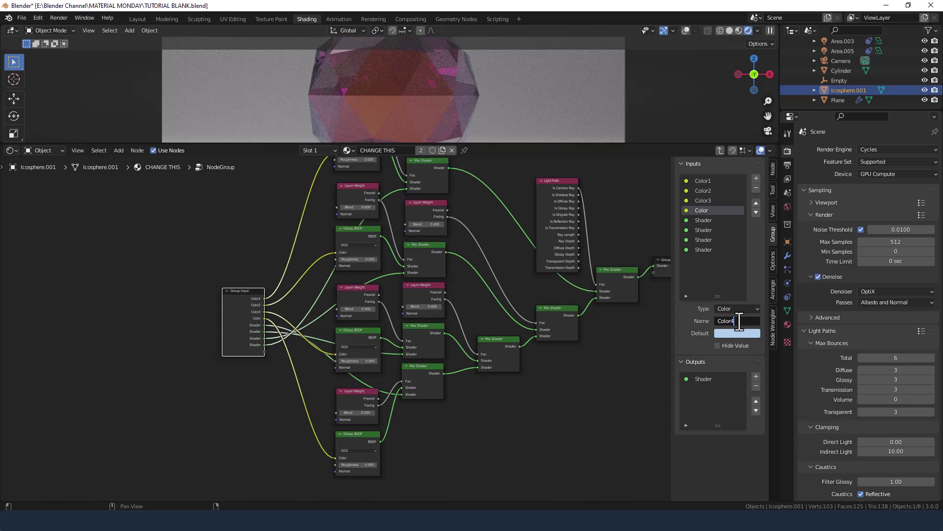
key(Return)
- Exit the node group and place the Glass BSDF and Material Output close to the group node
click(719, 151)
drag(146, 311, 270, 319)
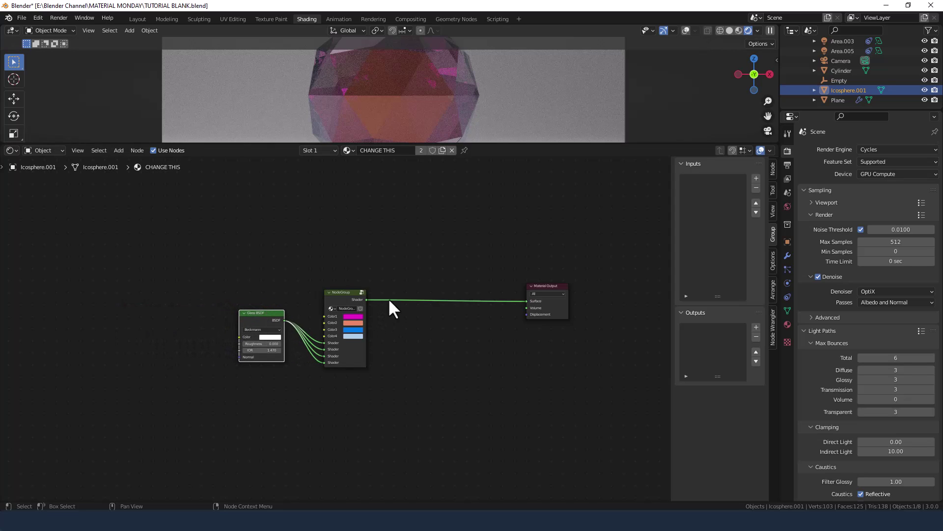
drag(538, 286, 396, 290)
scroll(398, 339, up, 4)
middle_drag(530, 340, 503, 336)
- Enlarge the rendered view and set the group node's Color1 to bright green and Color2 to pink
key(n)
drag(509, 143, 526, 275)
middle_drag(604, 368, 624, 368)
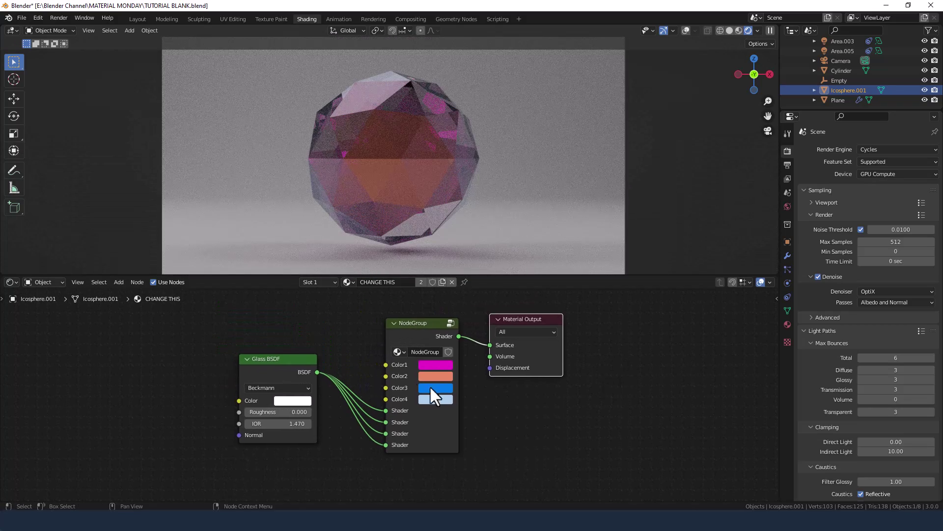
click(426, 367)
drag(455, 327, 428, 329)
click(432, 376)
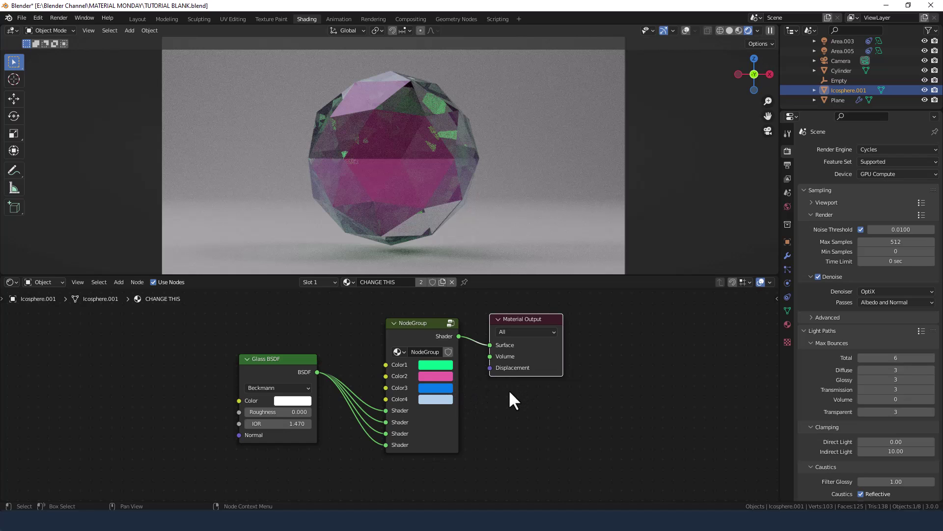
- Render the final image of the icosphere
middle_drag(509, 392, 510, 391)
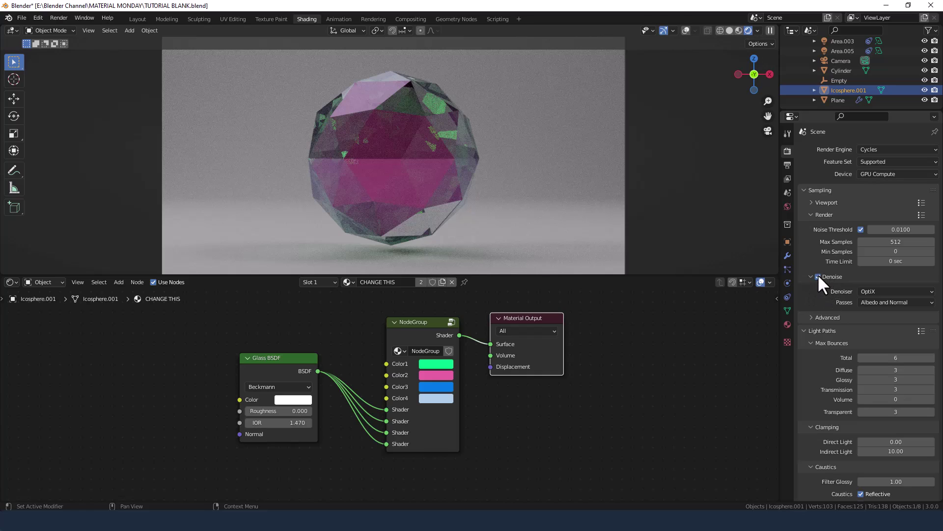
scroll(445, 202, up, 2)
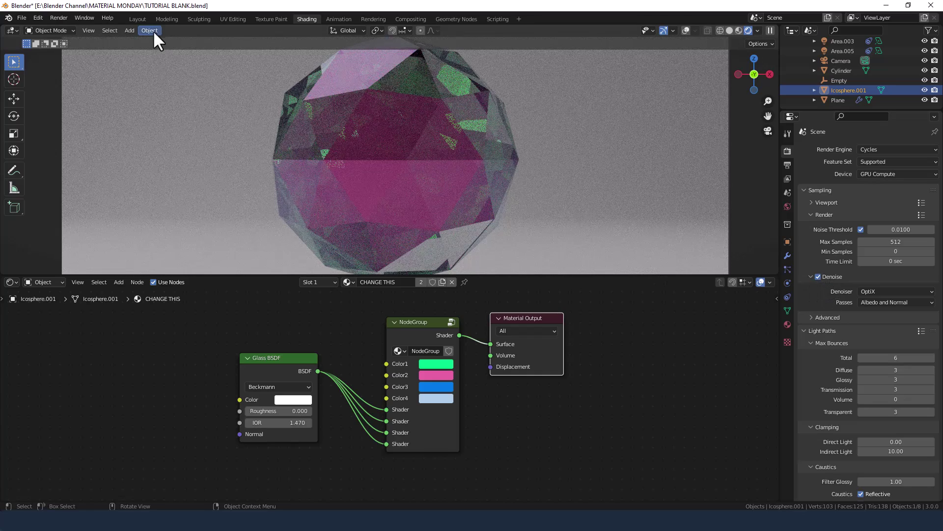
click(58, 18)
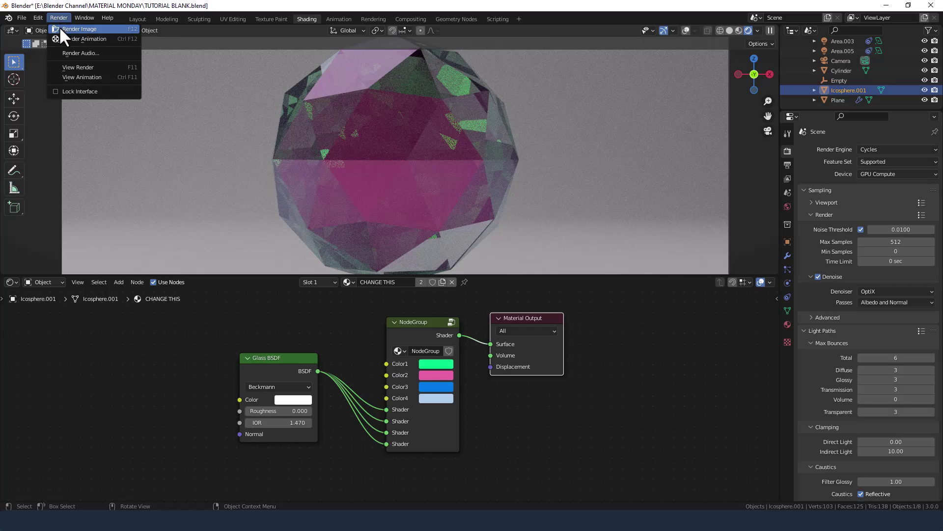
click(61, 29)
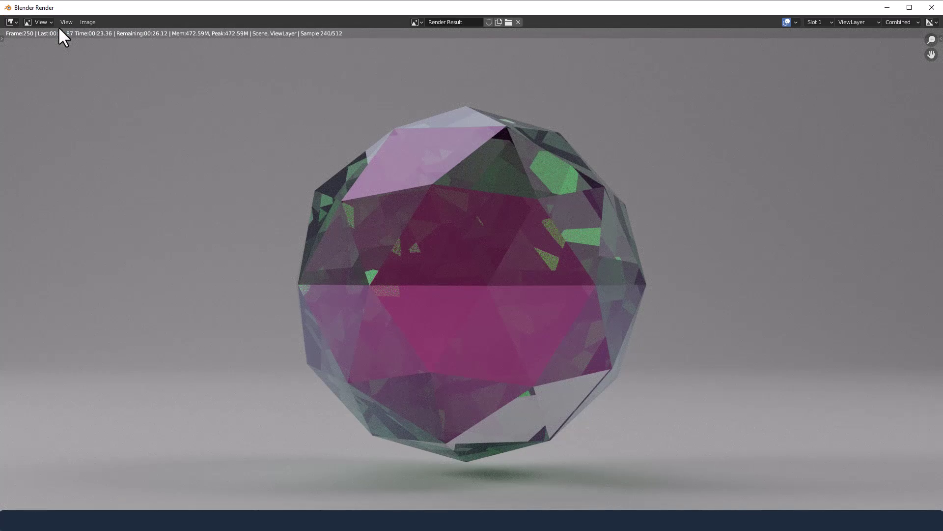